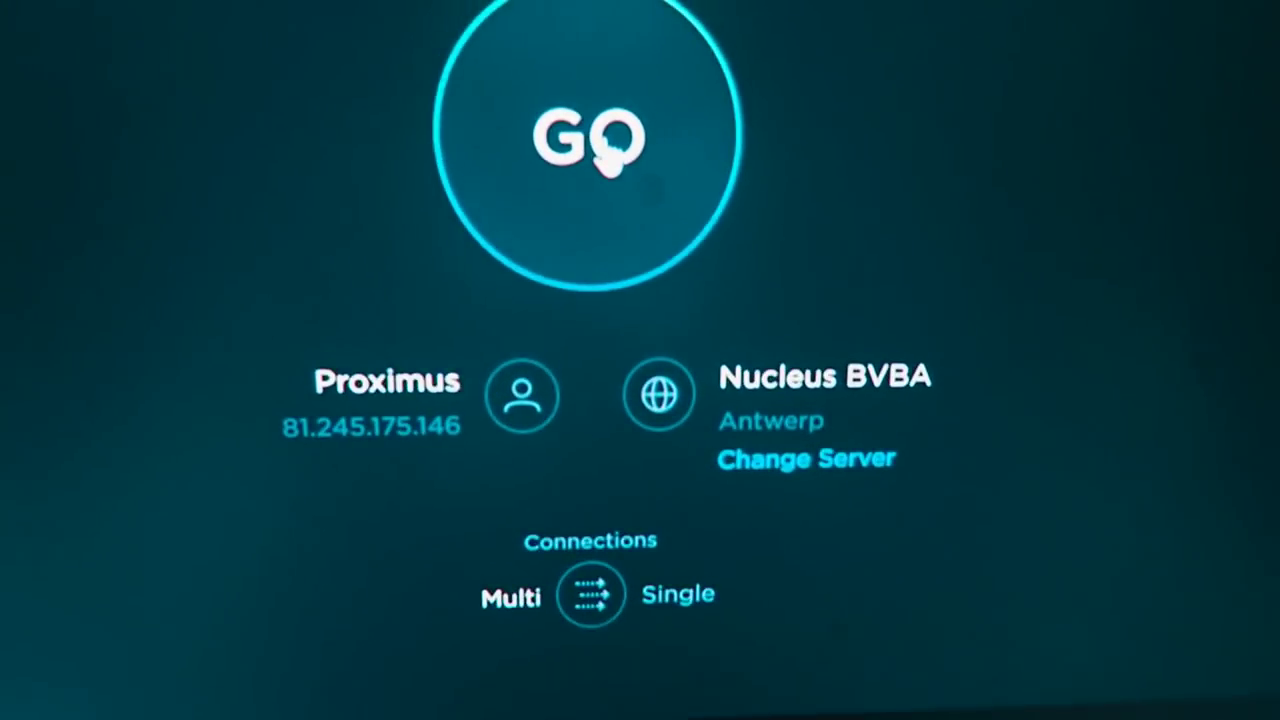
Run the Ookla speed test: 377 ms ping, 2.86 Mbps download, 3.57 Mbps upload.
{"action": "left_click", "coordinate": [607, 155]}
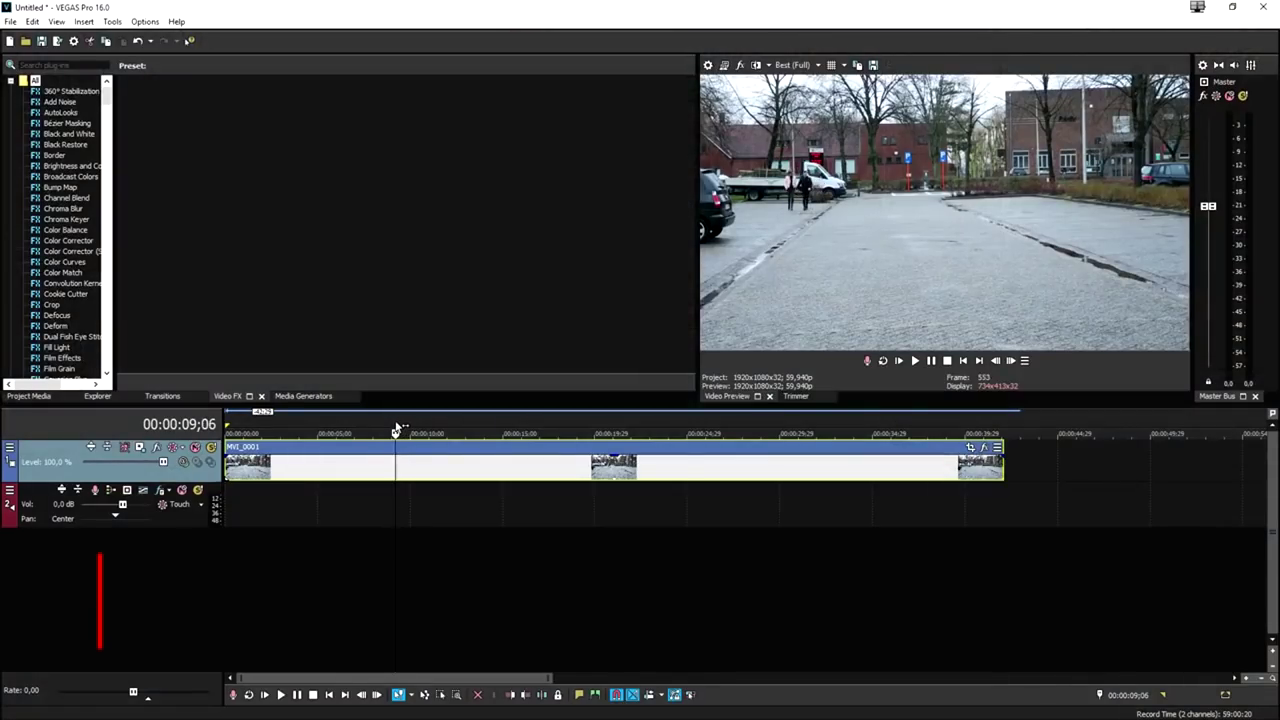
Move the playhead forward in the MVI_0001 clip toward 00:00:17;00.
{"action": "left_click", "coordinate": [511, 471]}
Add an unnamed marker at 00:00:17;00, visit about 25 seconds, then return to marker 1 at 09;06.
{"action": "left_click", "coordinate": [539, 472]}
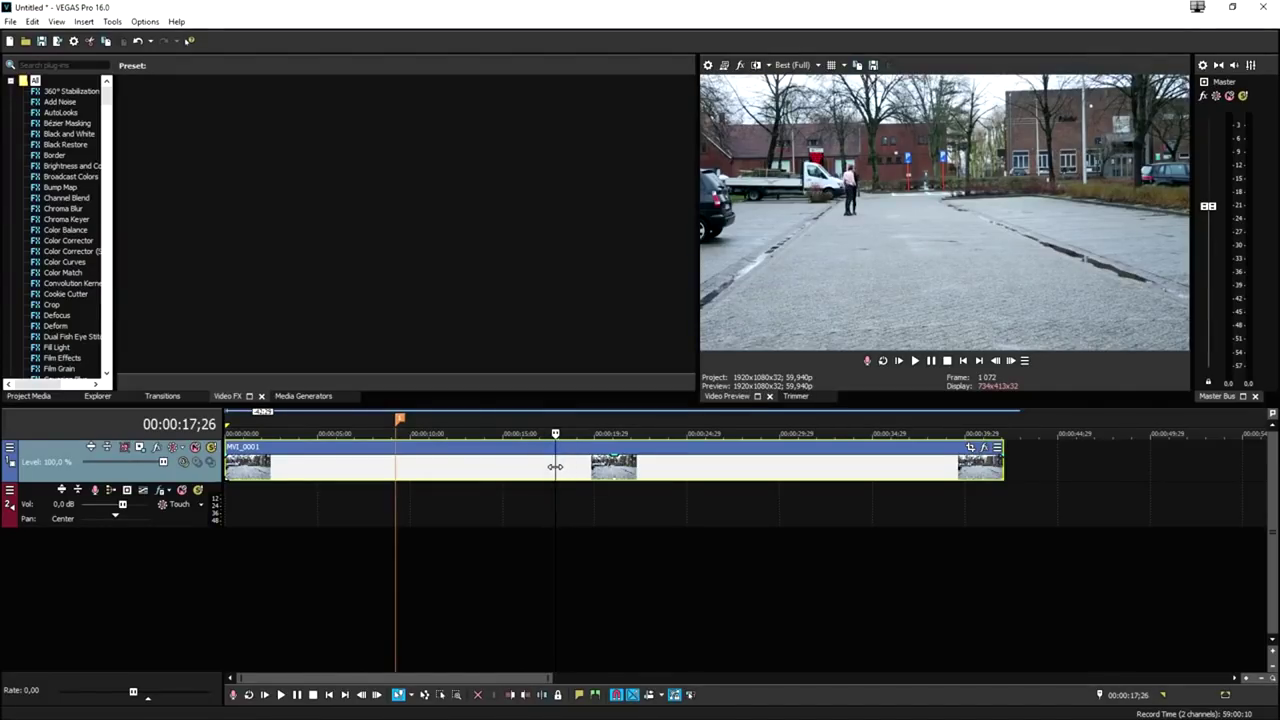
{"action": "key", "text": "m"}
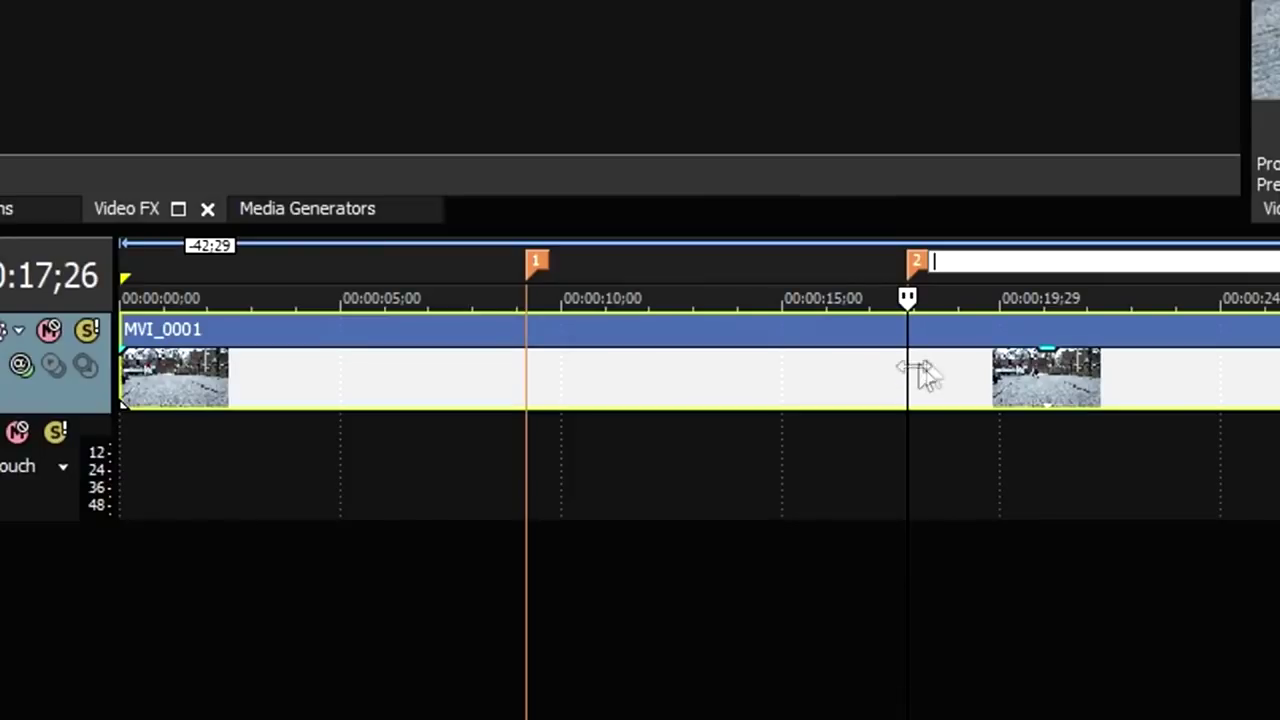
{"action": "key", "text": "Return"}
{"action": "left_click", "coordinate": [1227, 374]}
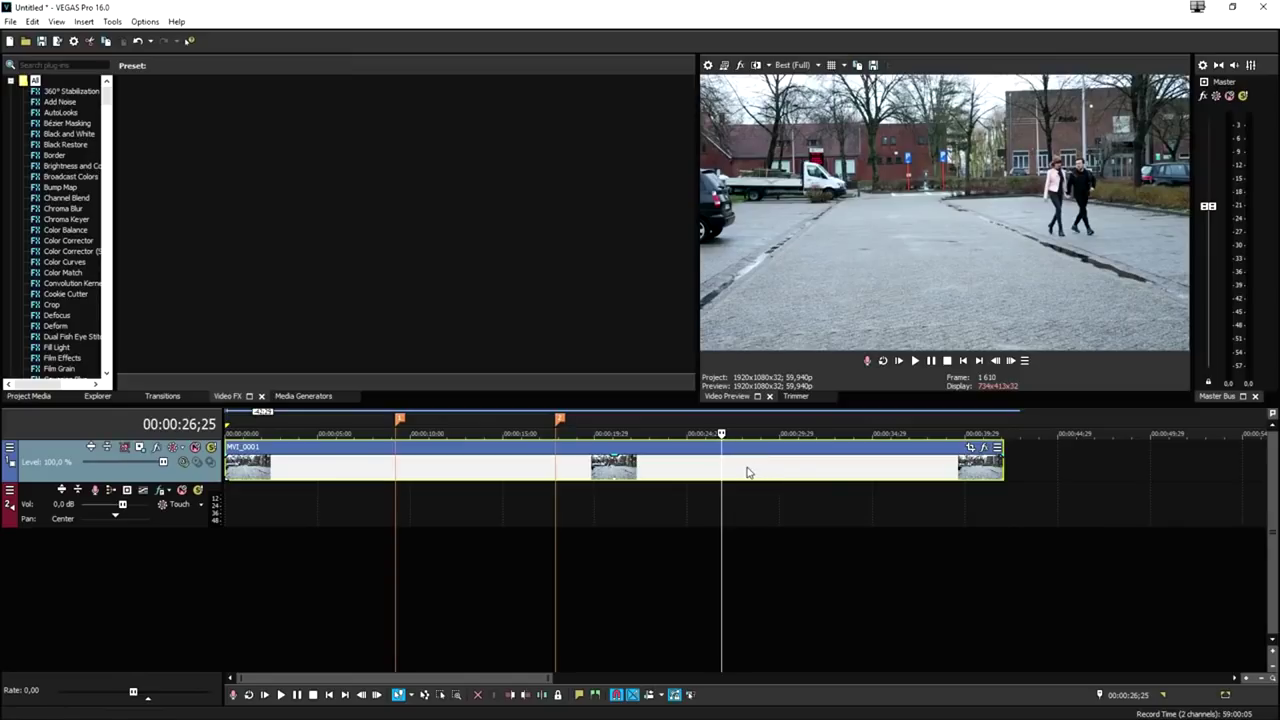
{"action": "left_click", "coordinate": [396, 472]}
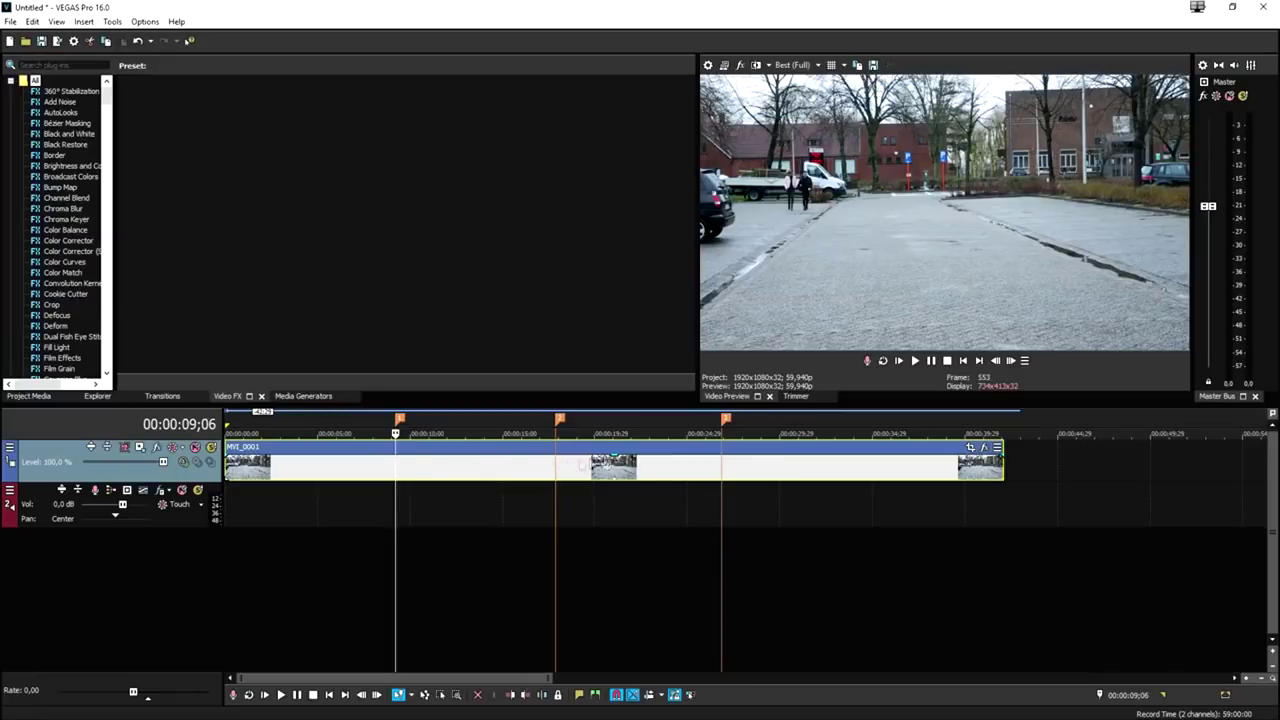
{"action": "scroll", "coordinate": [570, 460], "scroll_direction": "up", "scroll_amount": 2}
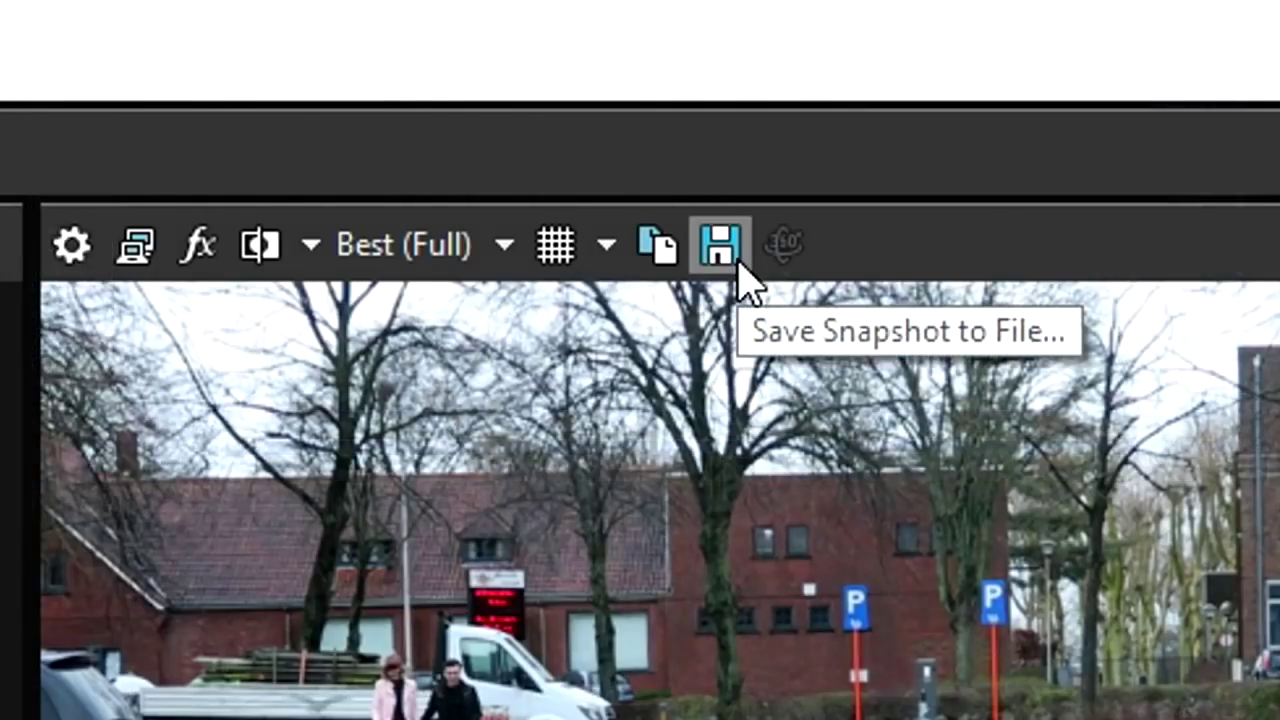
Snapshot the frames at markers 1, 2 and 3 (26;25) to files S1, S2 and S3.
{"action": "left_click", "coordinate": [728, 256]}
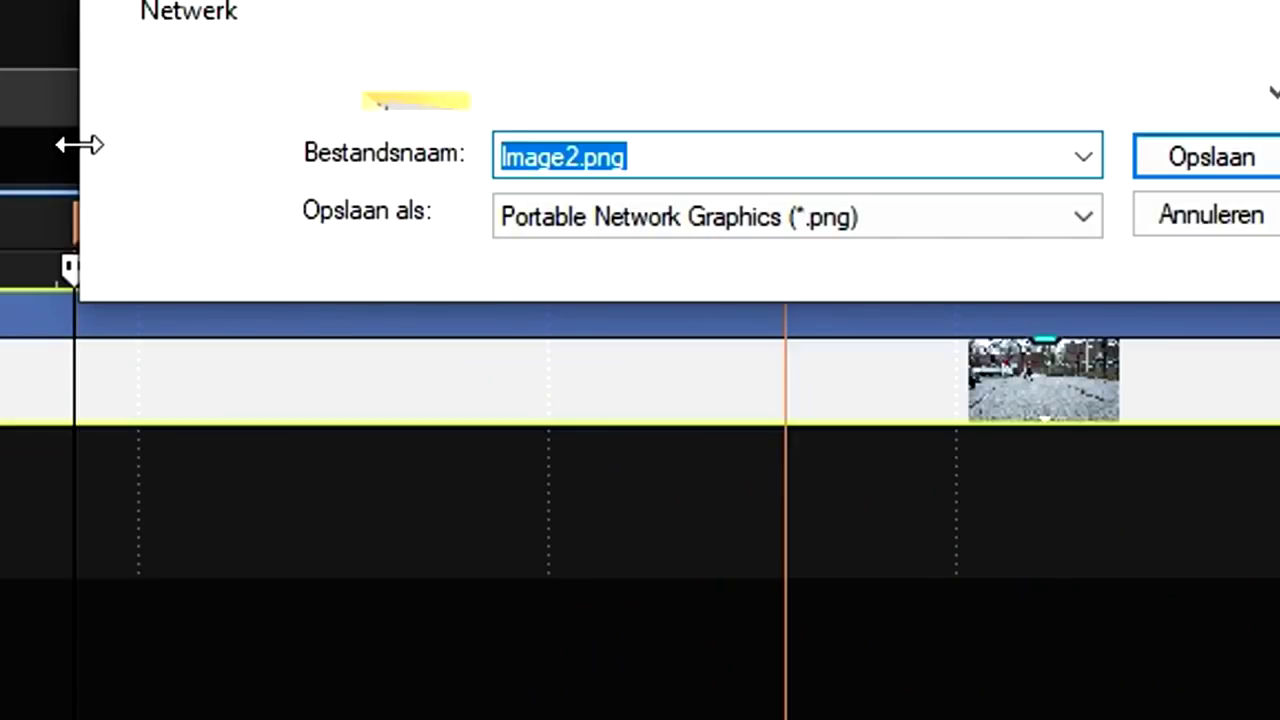
{"action": "type", "text": "S1"}
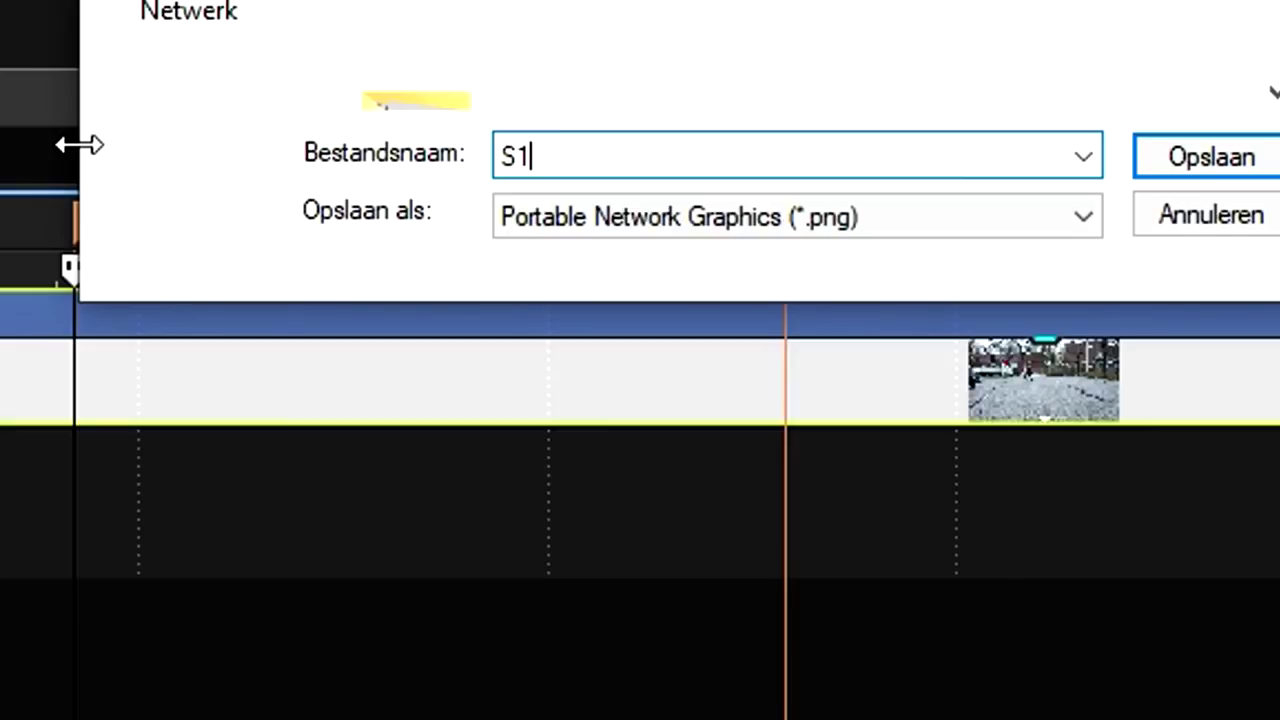
{"action": "key", "text": "Return"}
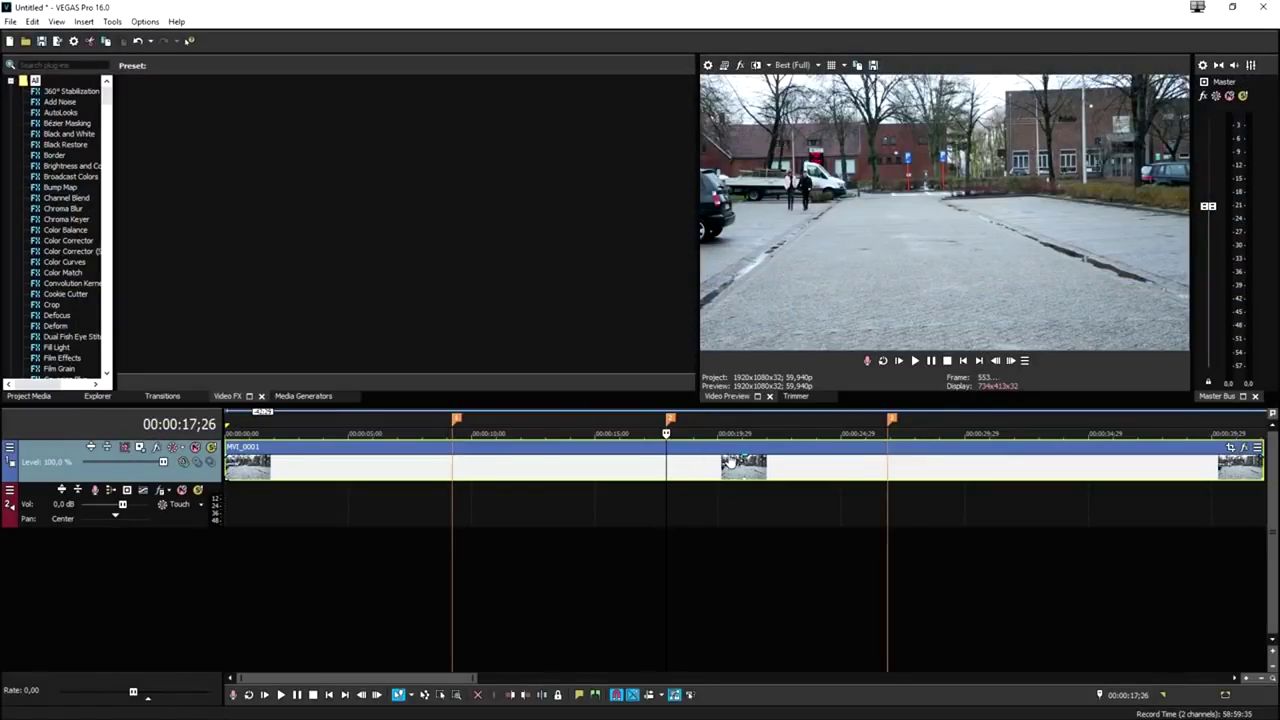
{"action": "left_click", "coordinate": [872, 65]}
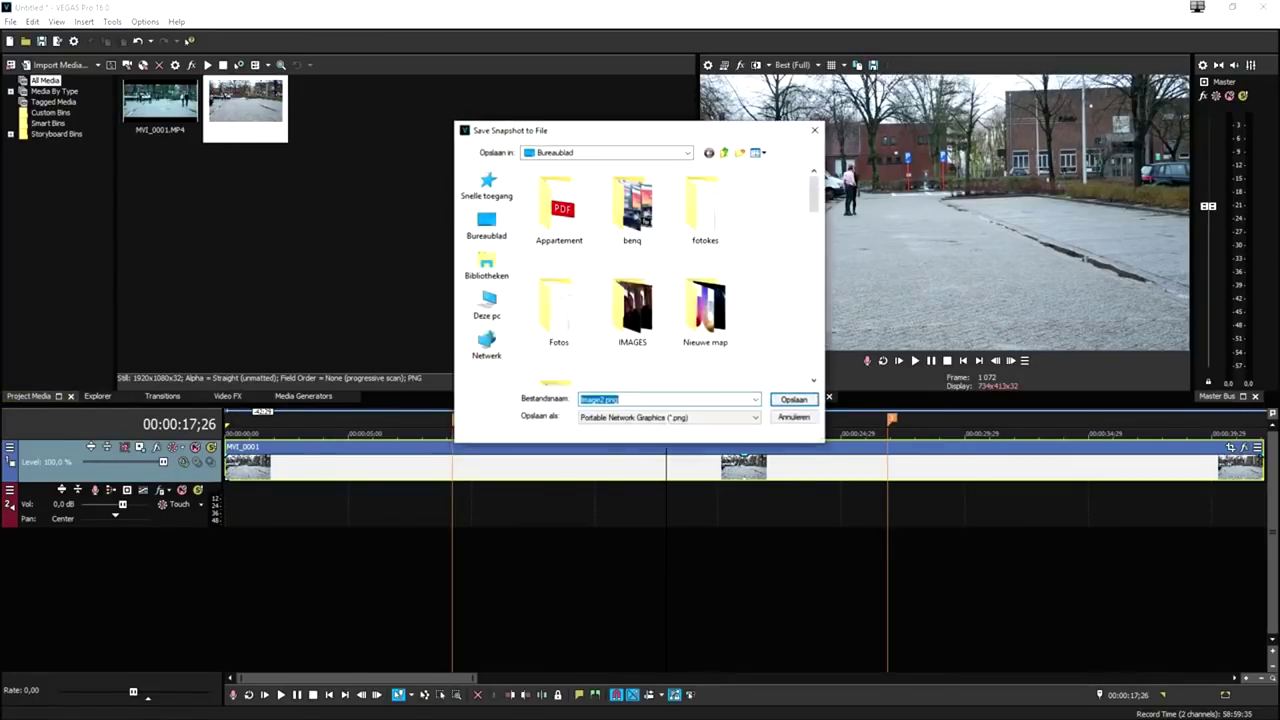
{"action": "type", "text": "S2"}
{"action": "key", "text": "Return"}
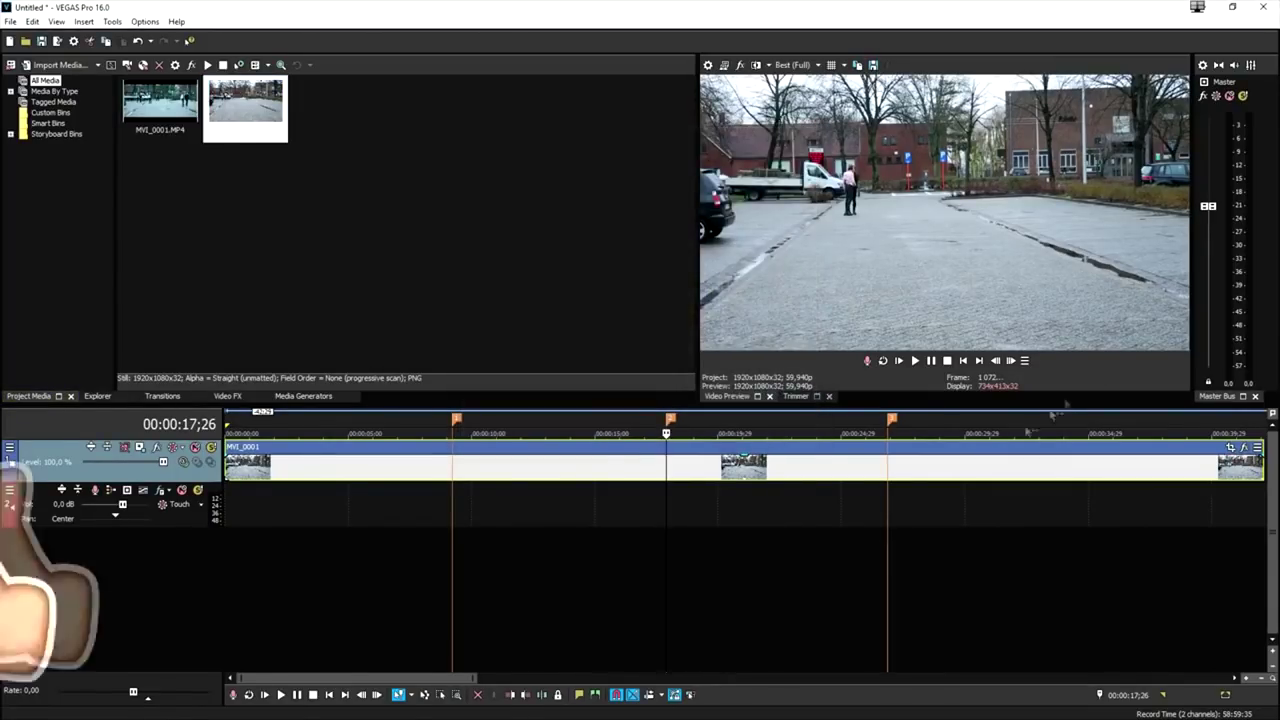
{"action": "left_click", "coordinate": [888, 466]}
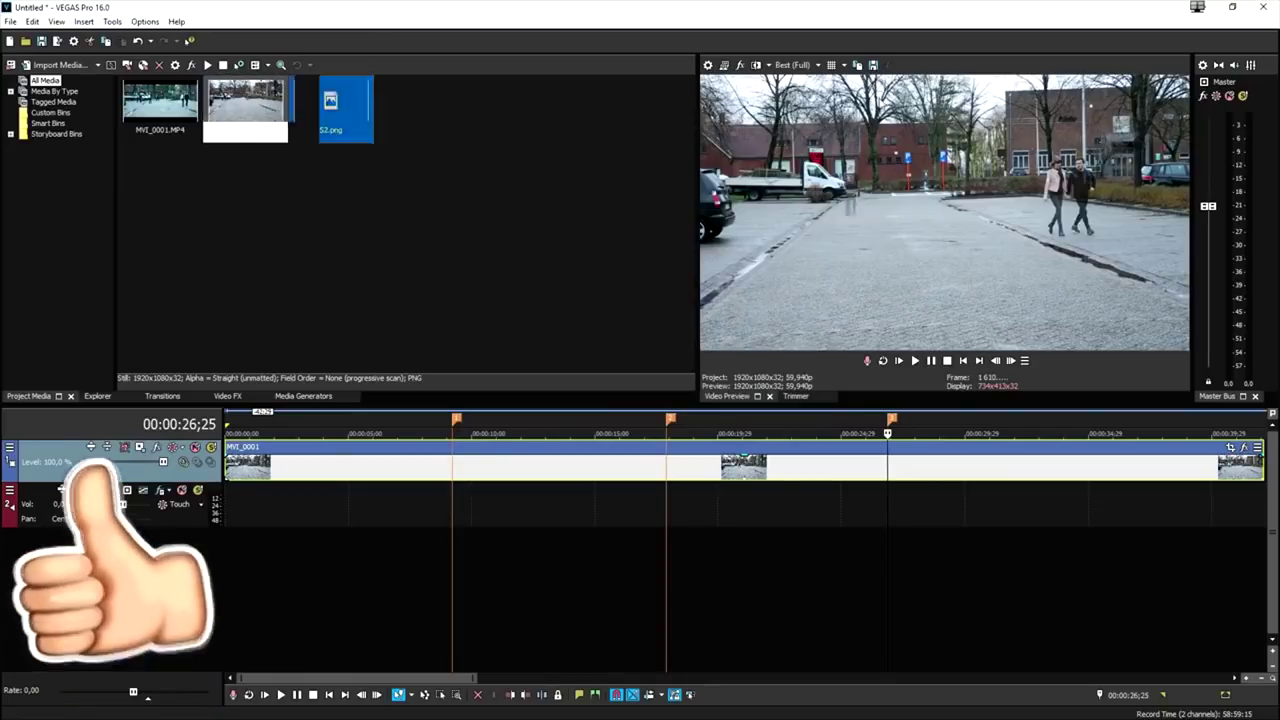
{"action": "left_click", "coordinate": [872, 65]}
{"action": "type", "text": "S3"}
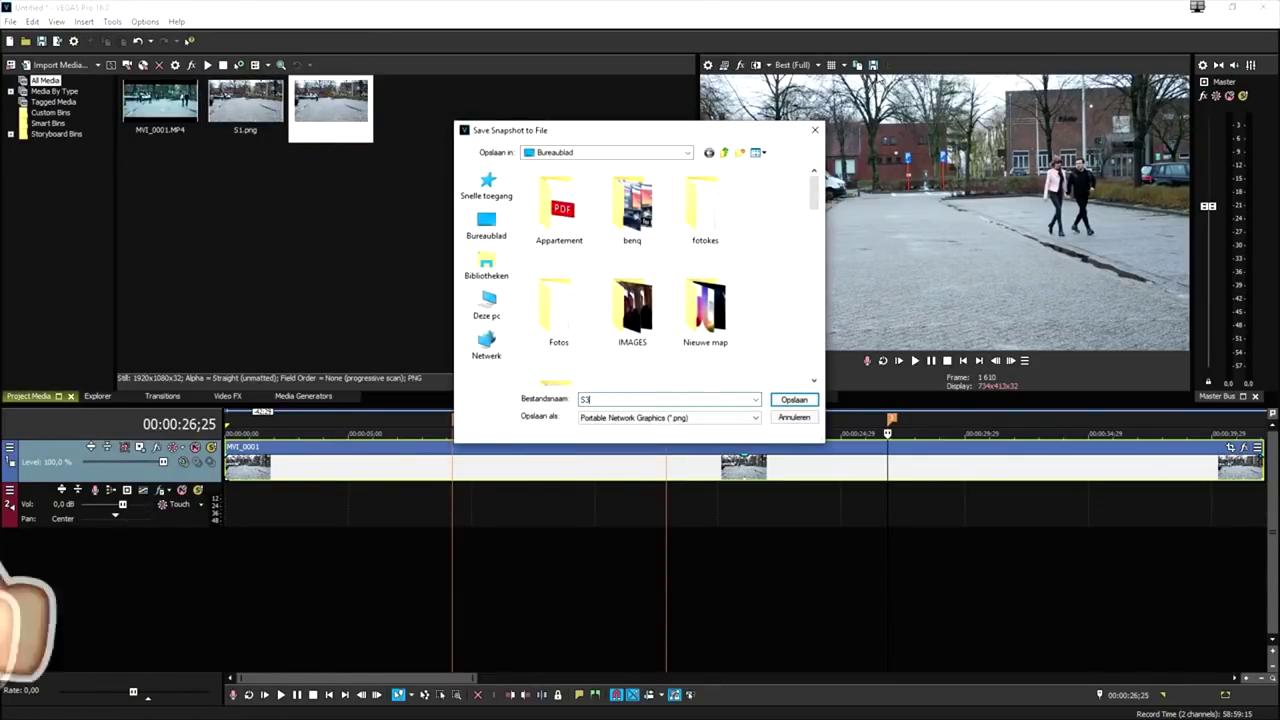
{"action": "key", "text": "Return"}
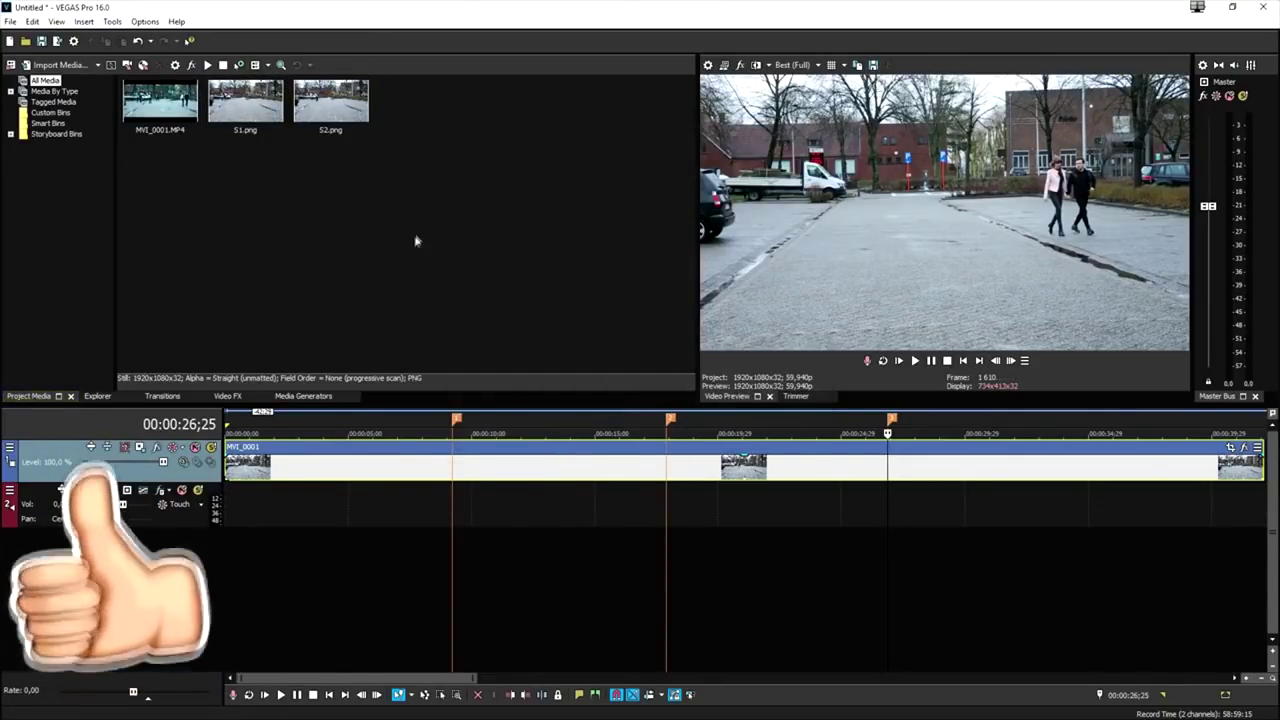
{"action": "left_click", "coordinate": [294, 194]}
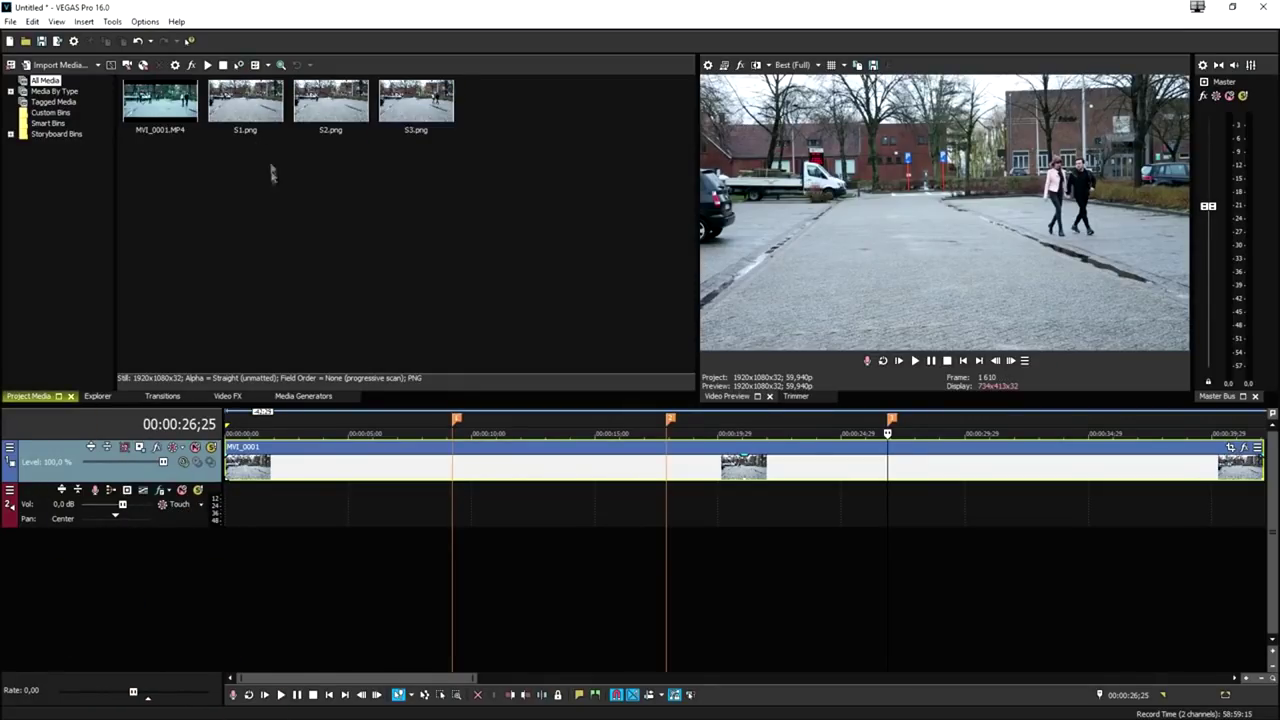
Put S1 on a track above MVI_0001, enable its Pan/Crop mask and choose the Anchor Creation Tool.
{"action": "left_click_drag", "start_coordinate": [241, 137], "coordinate": [471, 467]}
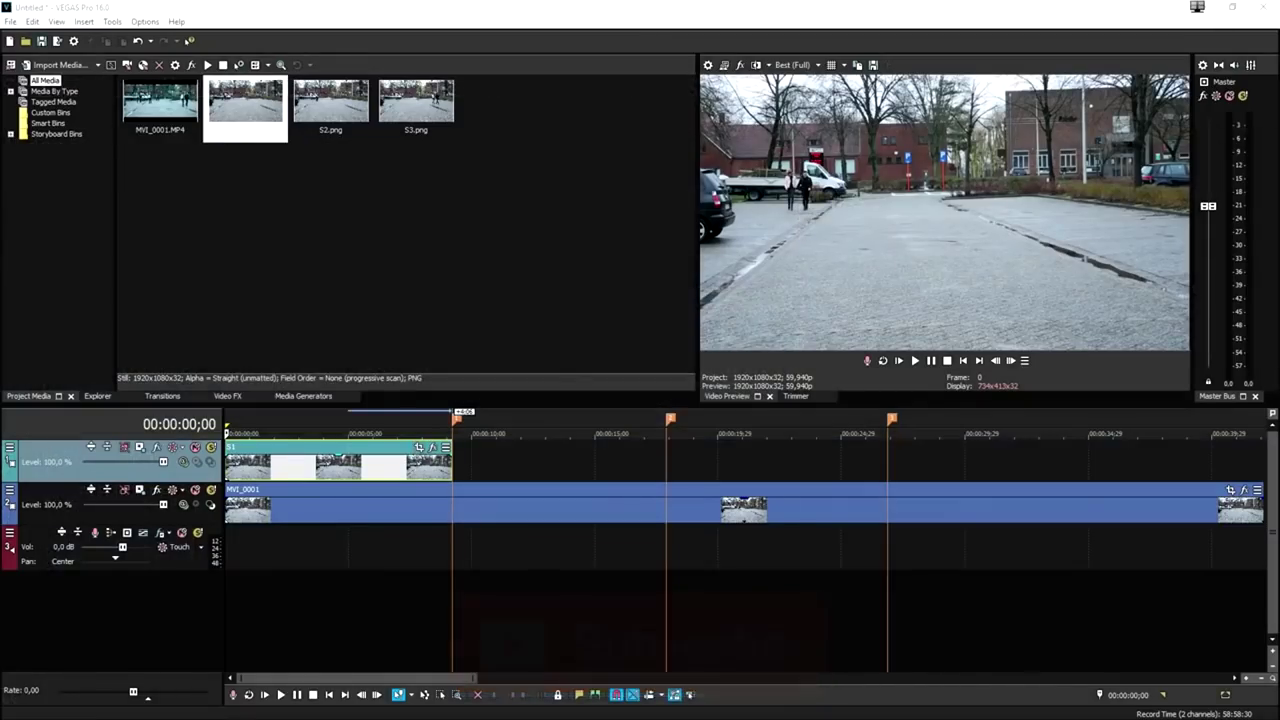
{"action": "left_click", "coordinate": [688, 318]}
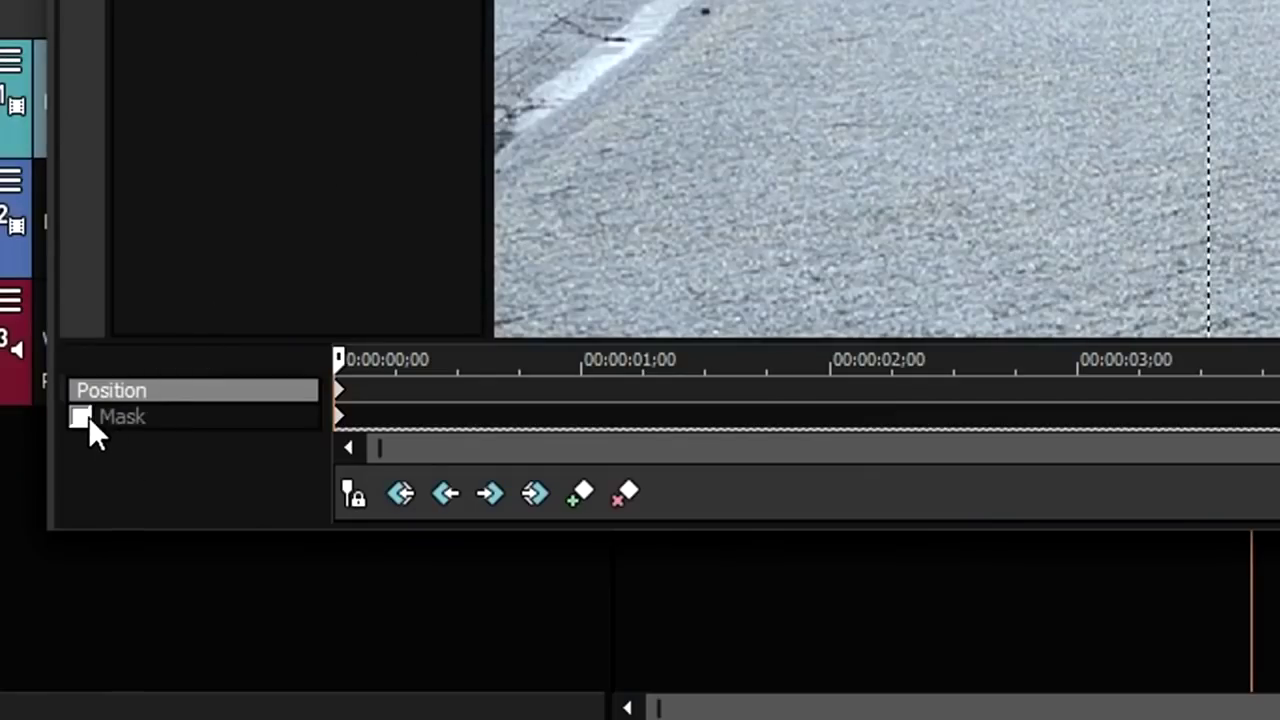
{"action": "left_click", "coordinate": [80, 417]}
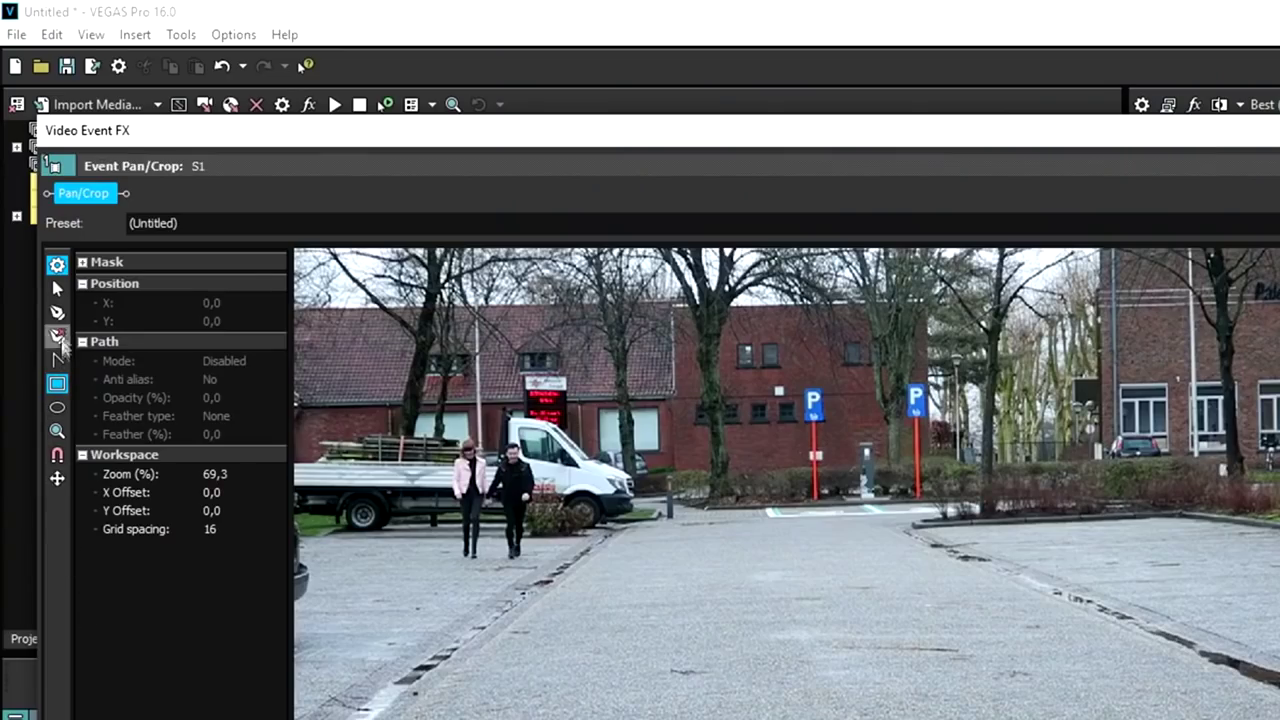
{"action": "left_click", "coordinate": [58, 315]}
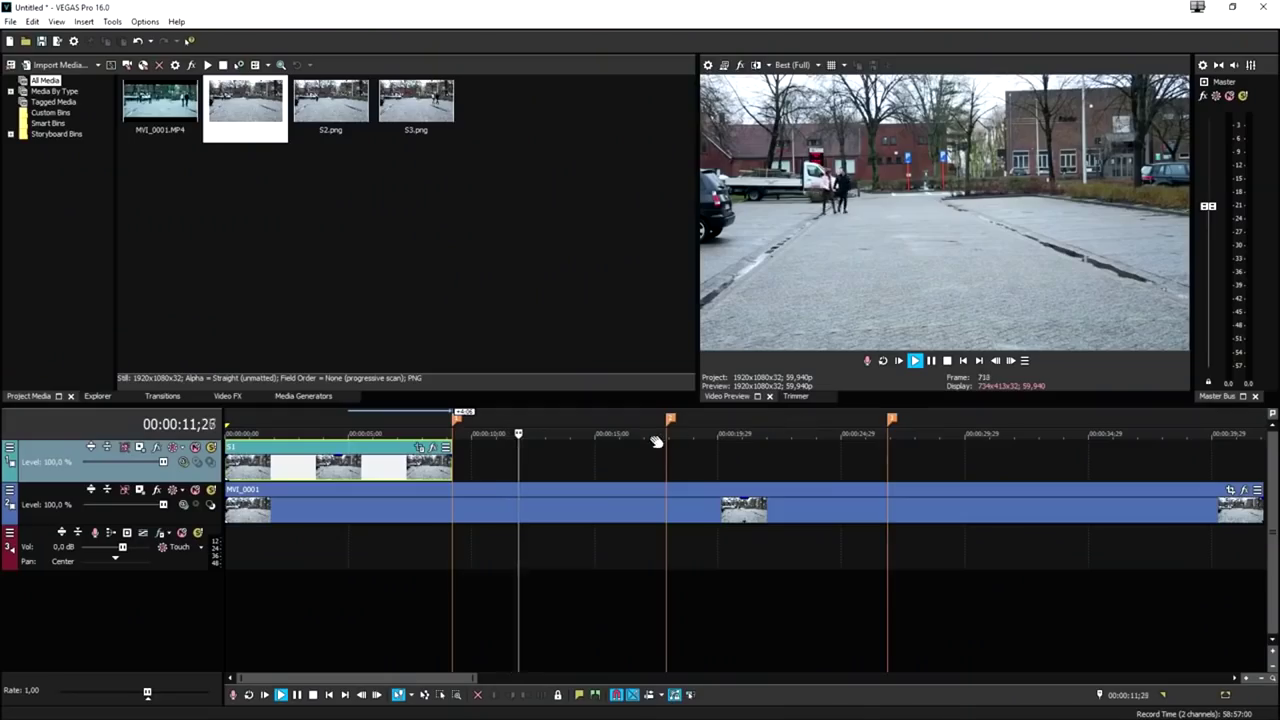
Insert a new top video track and stretch S2 on it from marker 1 to marker 2.
{"action": "right_click", "coordinate": [583, 452]}
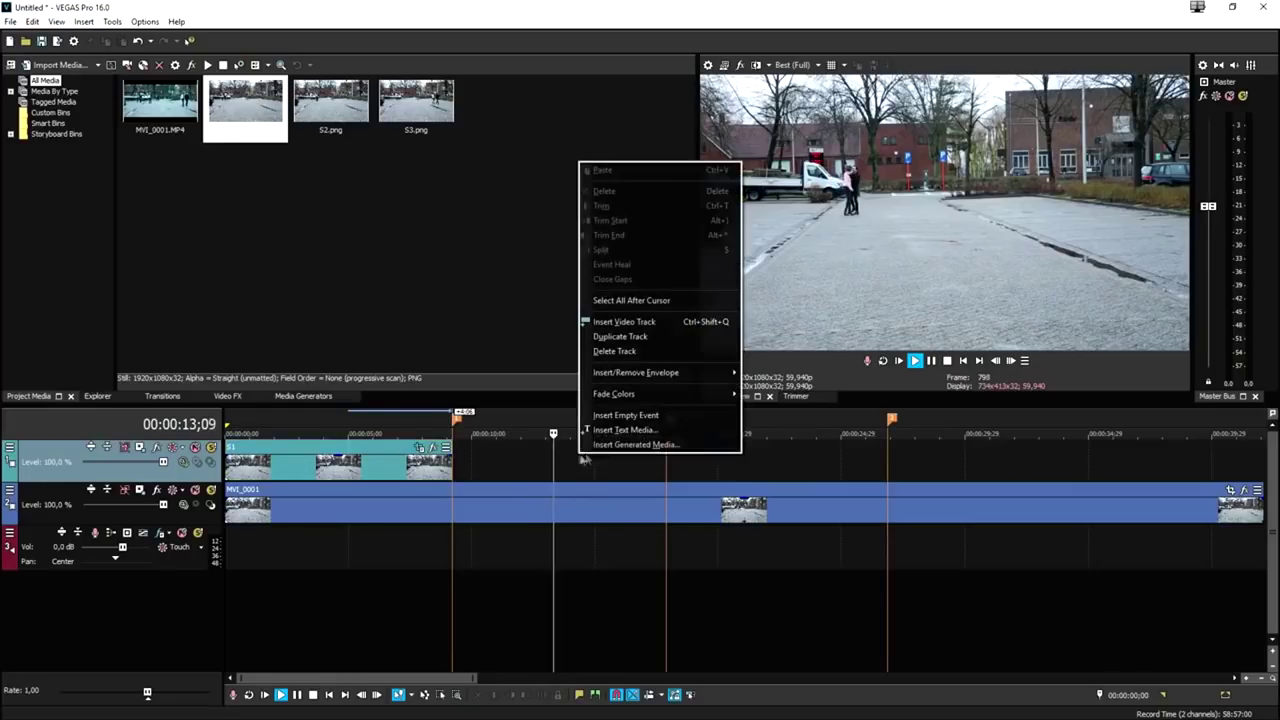
{"action": "left_click", "coordinate": [665, 321]}
{"action": "left_click_drag", "start_coordinate": [331, 132], "coordinate": [457, 462]}
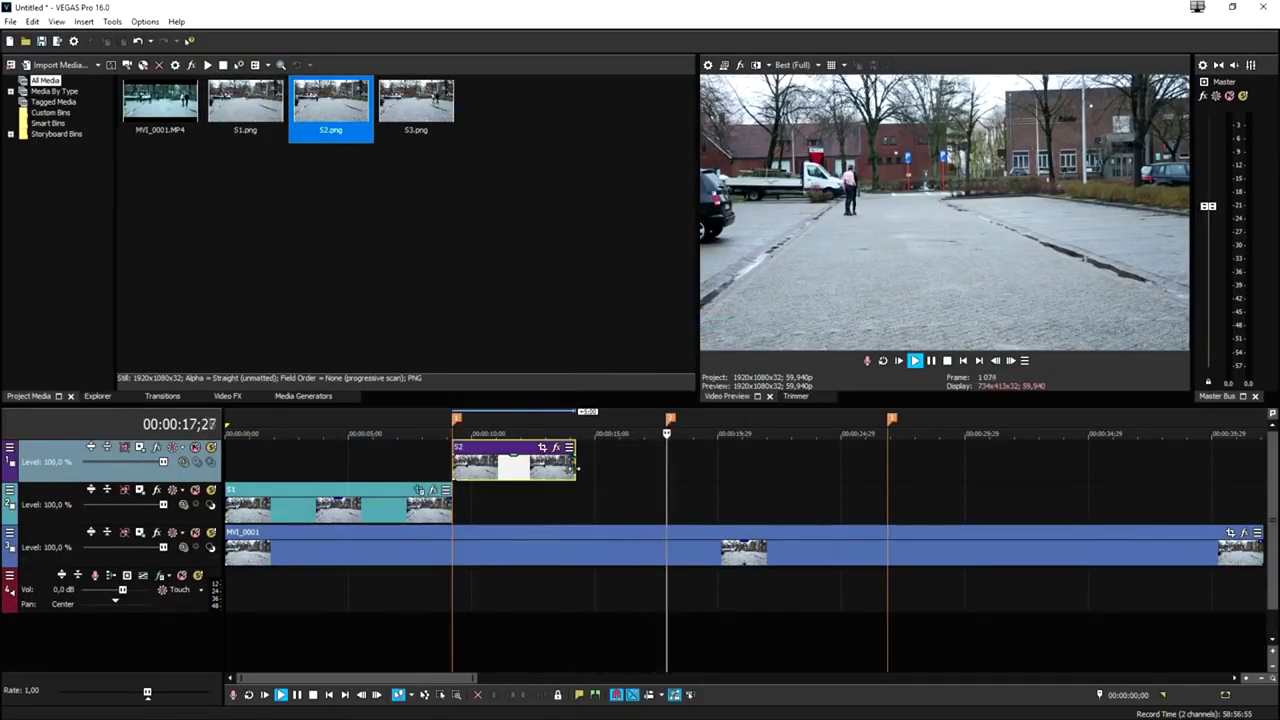
{"action": "left_click_drag", "start_coordinate": [577, 462], "coordinate": [667, 462]}
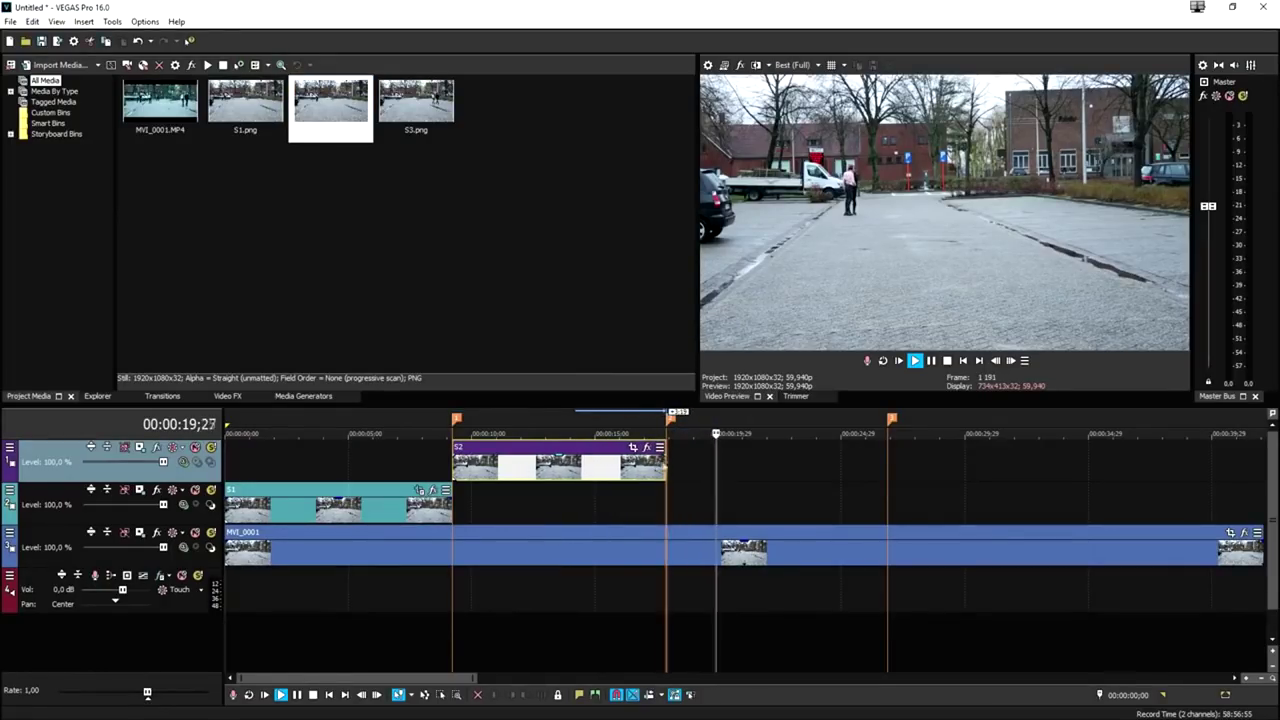
Stop playback at 00:00:14;10 and open S2's Event Pan/Crop settings.
{"action": "key", "text": "space"}
{"action": "left_click", "coordinate": [578, 433]}
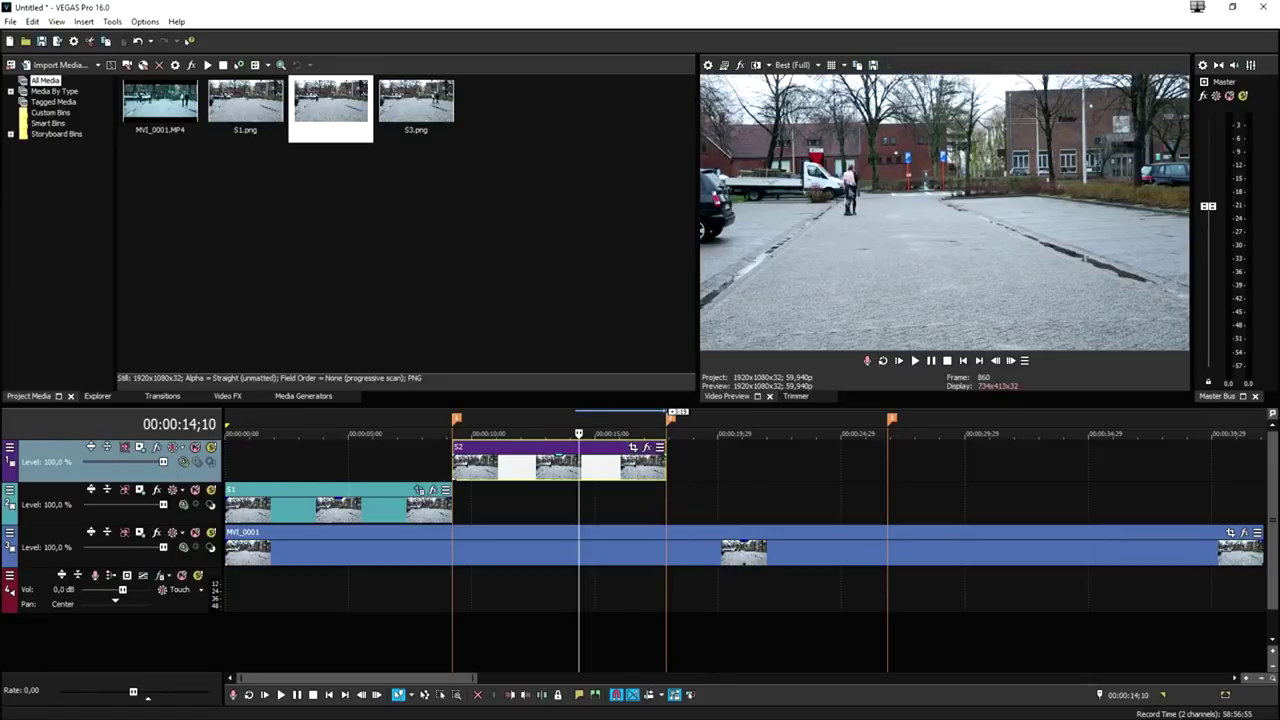
{"action": "left_click", "coordinate": [633, 447]}
{"action": "scroll", "coordinate": [572, 487], "scroll_direction": "up", "scroll_amount": 5}
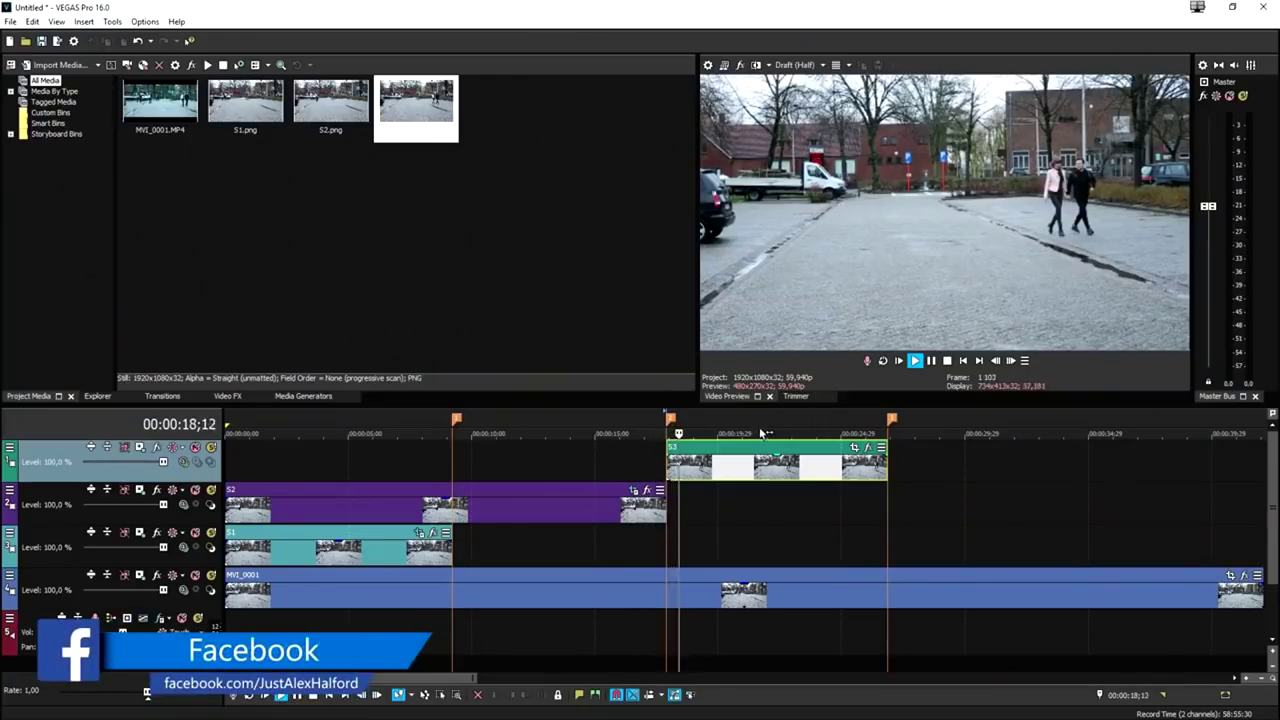
Stop playback on S3 and inspect its Event Pan/Crop mask settings.
{"action": "left_click", "coordinate": [730, 470]}
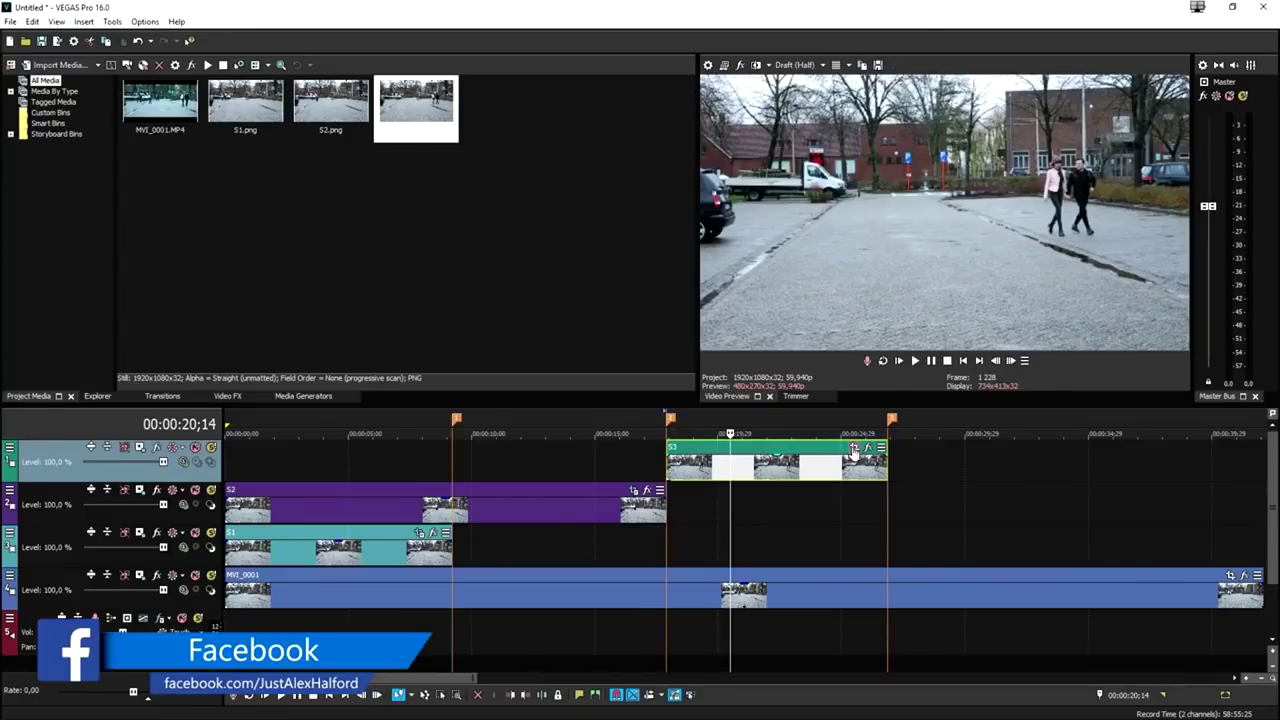
{"action": "left_click", "coordinate": [853, 449]}
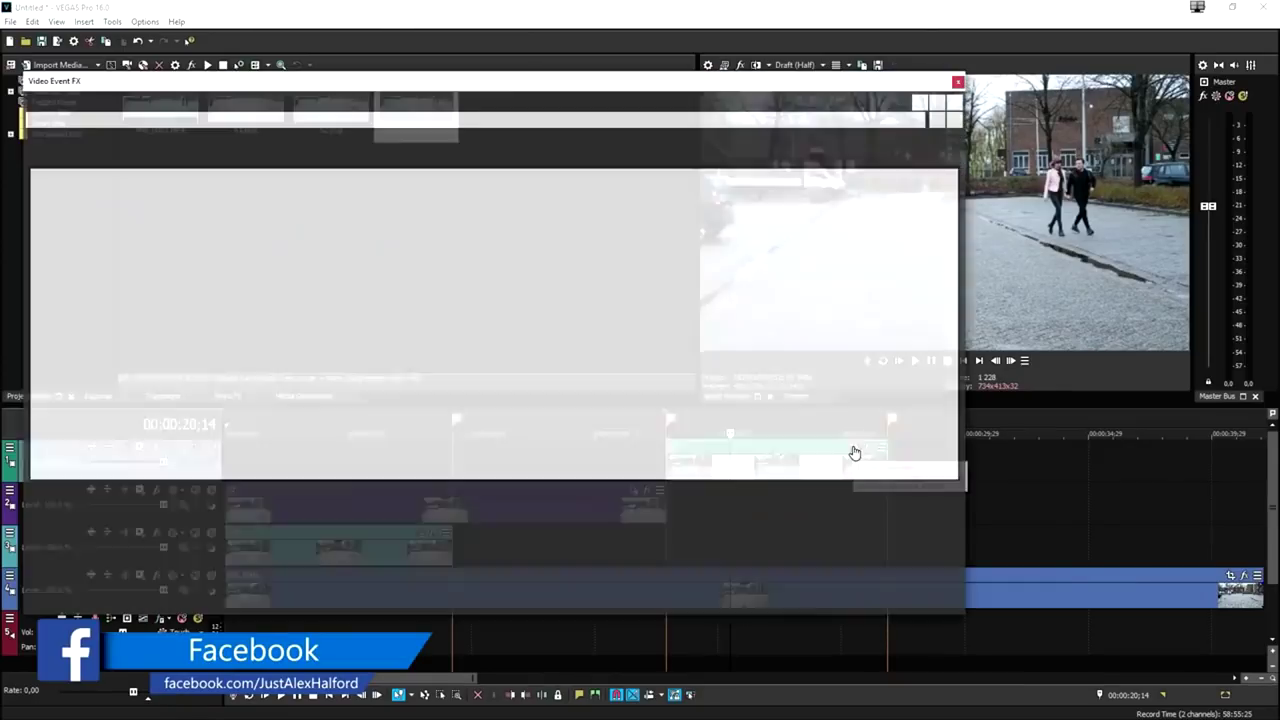
{"action": "left_click", "coordinate": [37, 575]}
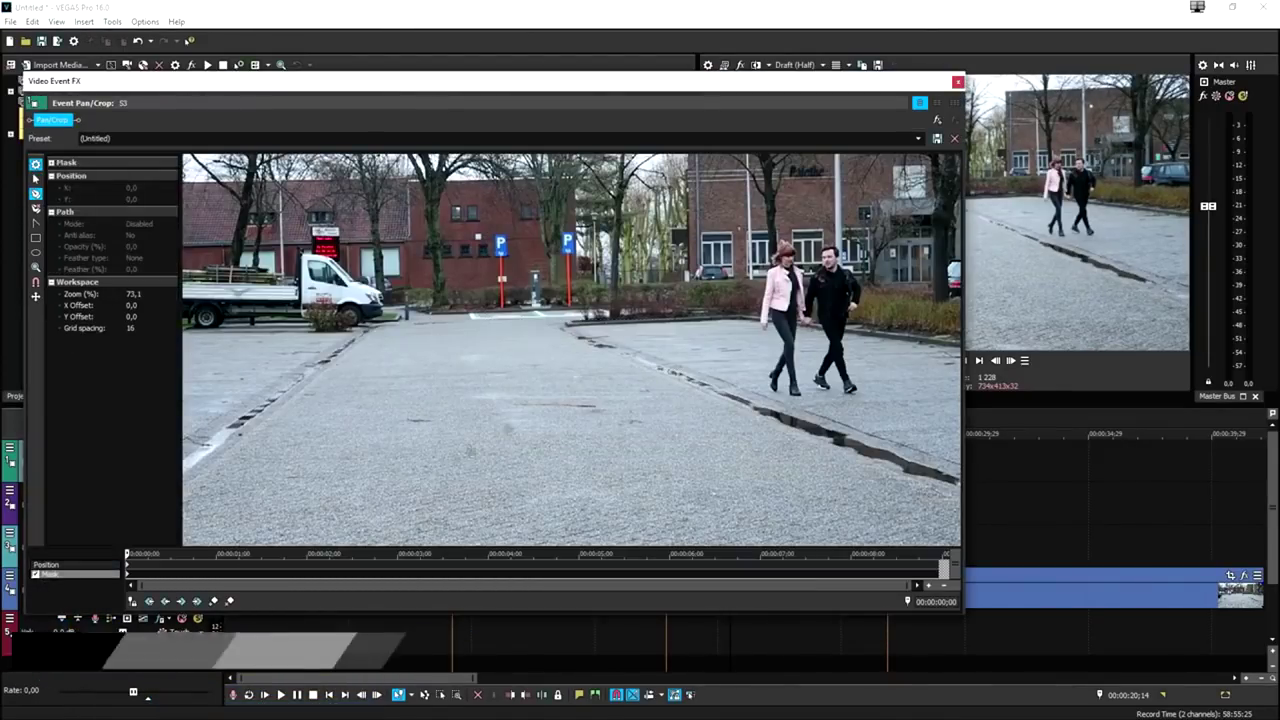
{"action": "left_click_drag", "start_coordinate": [773, 296], "coordinate": [499, 313]}
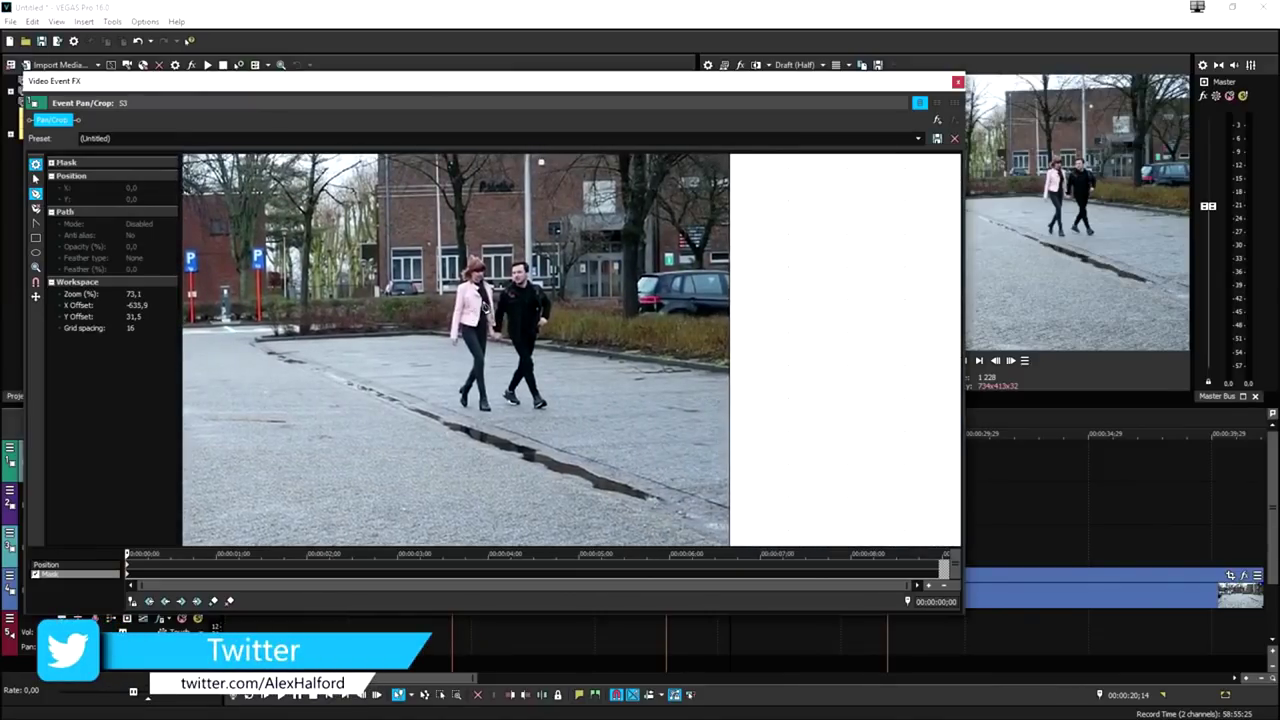
{"action": "scroll", "coordinate": [449, 358], "scroll_direction": "up", "scroll_amount": 3}
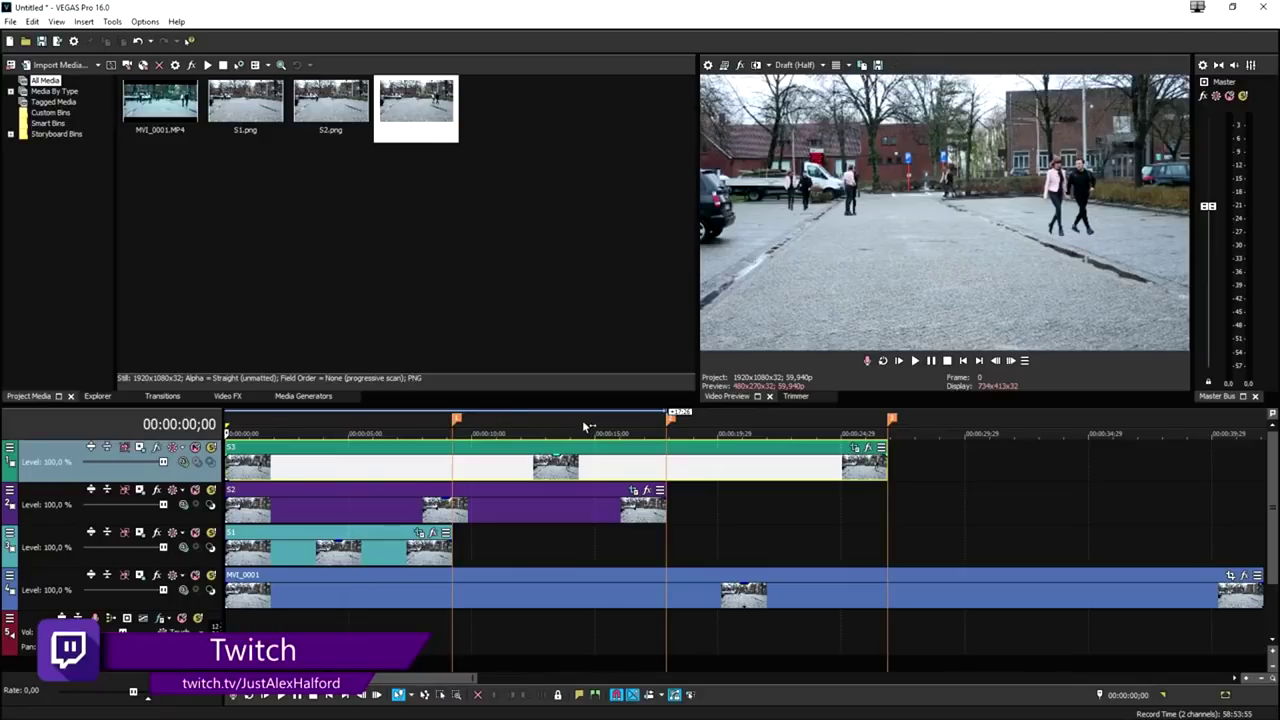
Zoom the timeline and move the playhead later, around 36 seconds, to play the layered sequence.
{"action": "scroll", "coordinate": [585, 427], "scroll_direction": "down", "scroll_amount": 3}
{"action": "scroll", "coordinate": [786, 445], "scroll_direction": "up", "scroll_amount": 3}
{"action": "scroll", "coordinate": [800, 444], "scroll_direction": "down", "scroll_amount": 1}
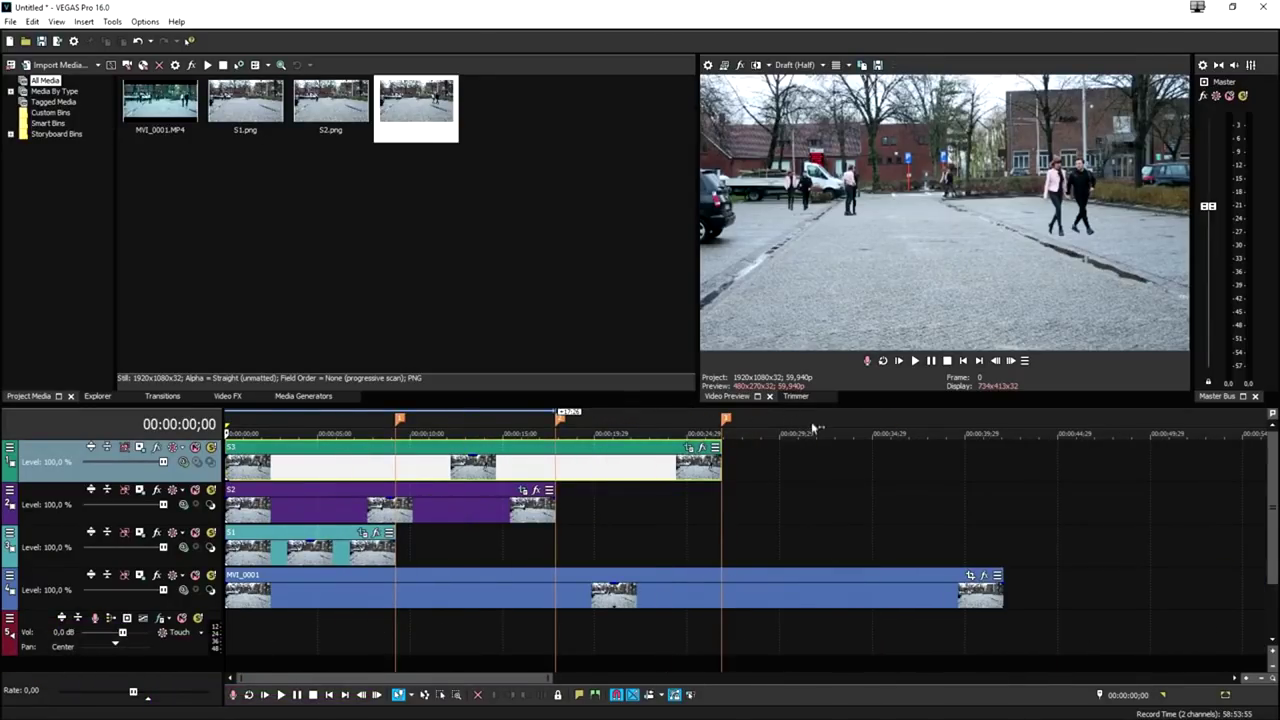
{"action": "left_click", "coordinate": [810, 427]}
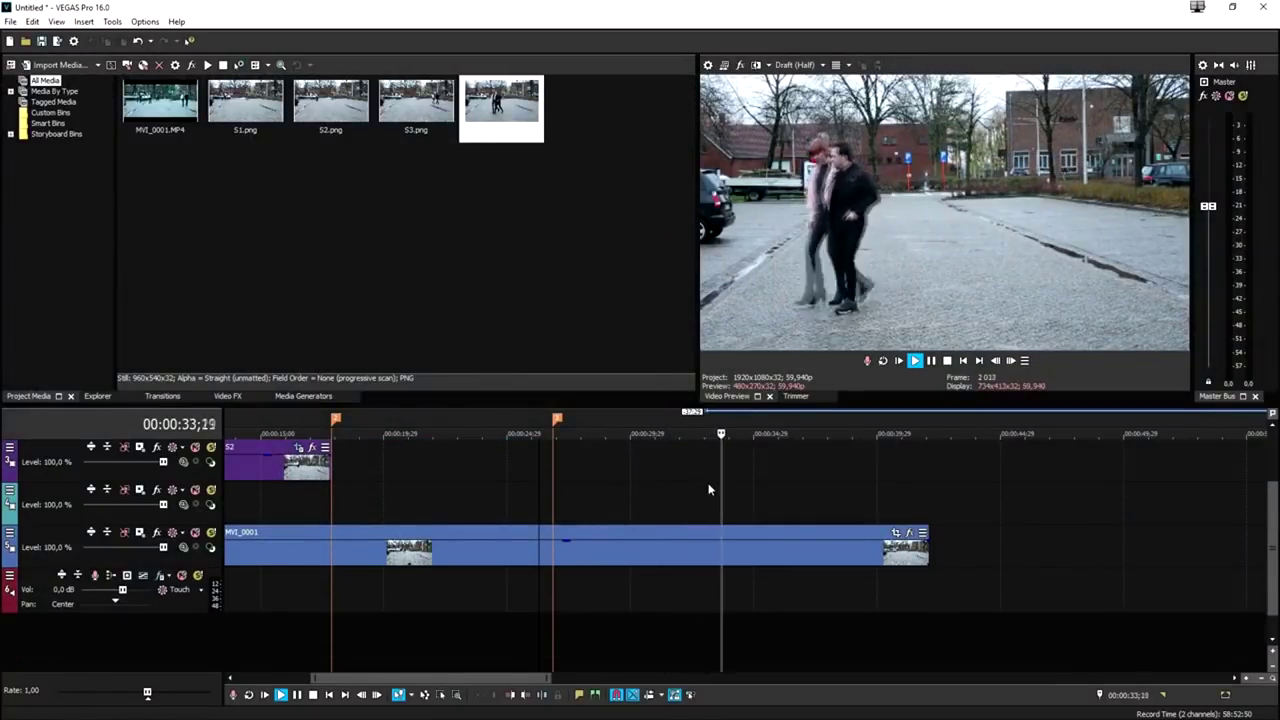
{"action": "left_click", "coordinate": [755, 464]}
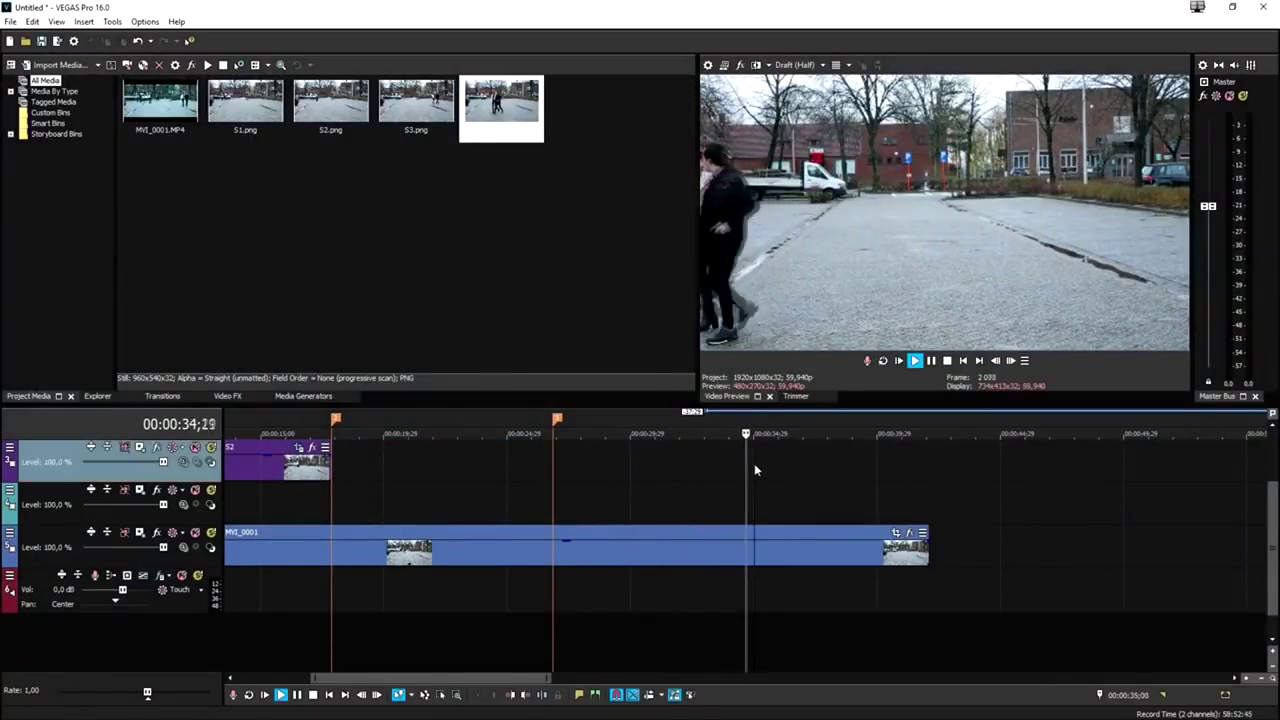
{"action": "left_click", "coordinate": [807, 459]}
Stop playback with the spacebar.
{"action": "key", "text": "space"}
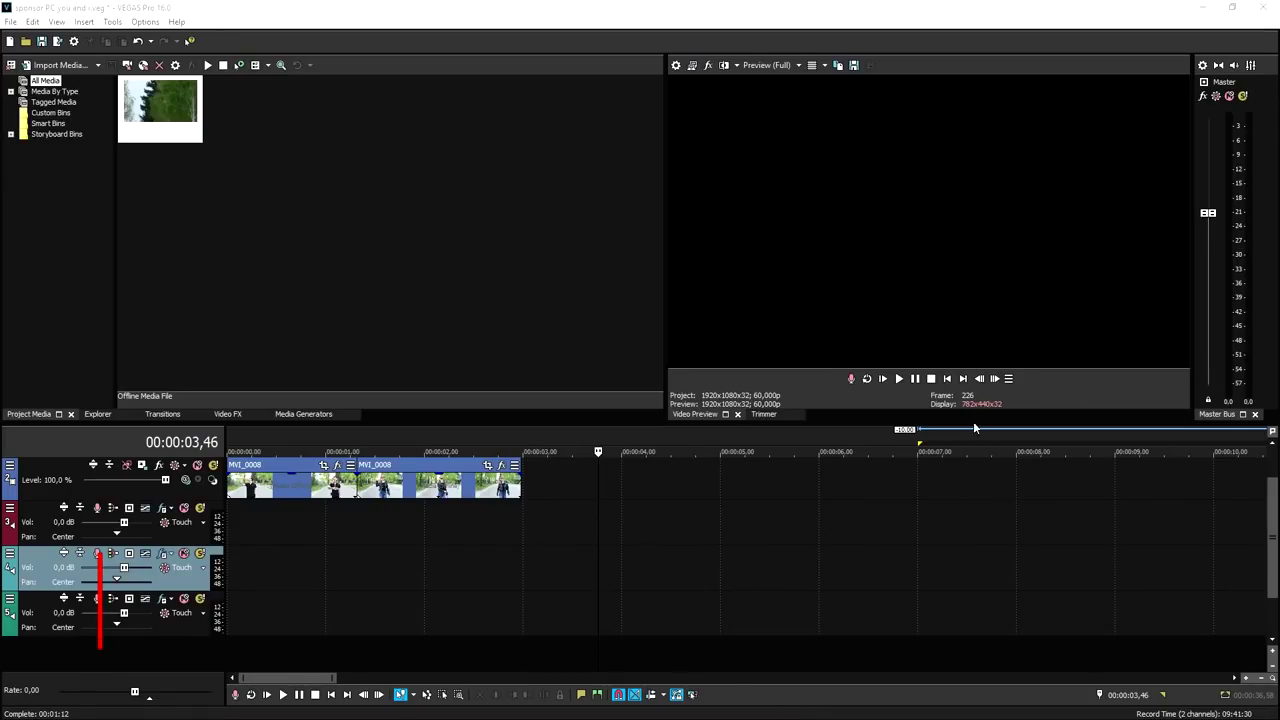
Jump the playhead across the MVI_0008 clips, from 1,58 back to 0,25 to see the man.
{"action": "left_click", "coordinate": [946, 379]}
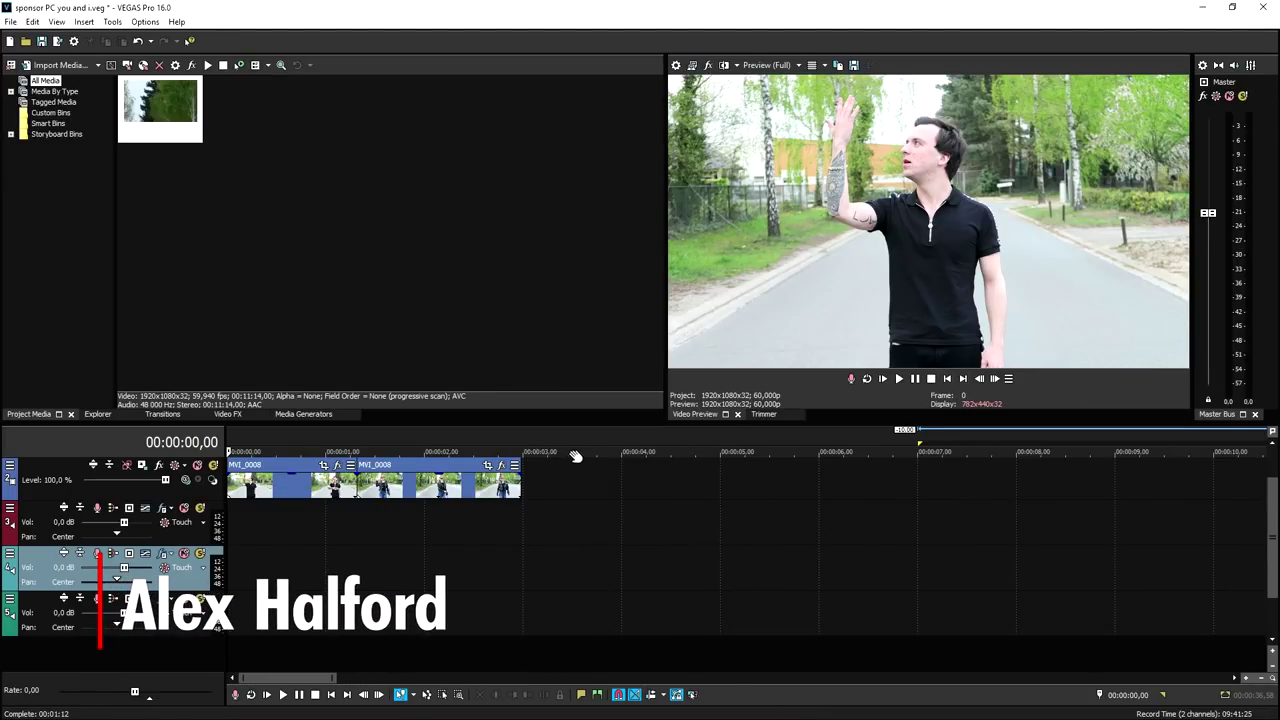
{"action": "left_click", "coordinate": [396, 483]}
{"action": "left_click", "coordinate": [421, 490]}
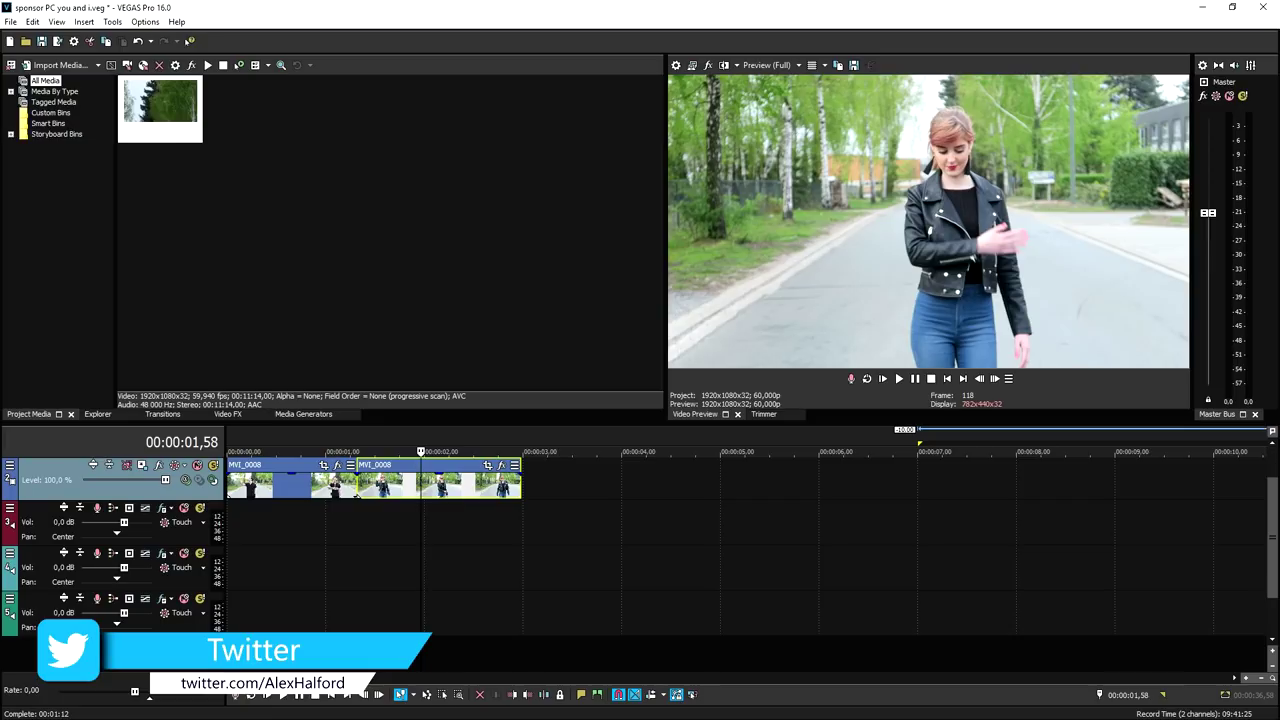
{"action": "left_click", "coordinate": [281, 446]}
{"action": "left_click", "coordinate": [280, 446]}
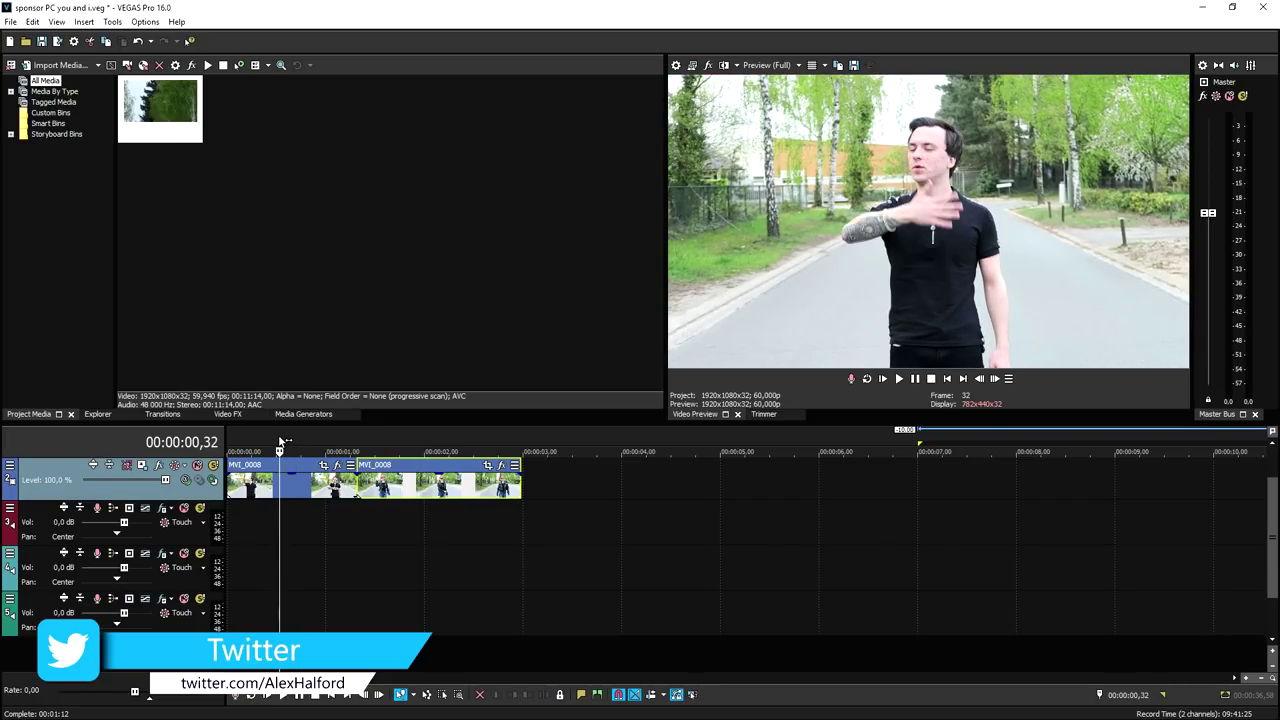
{"action": "left_click", "coordinate": [268, 446]}
Scrub the clips between 0,34 and 1,58, then park the playhead at 2,12.
{"action": "left_click_drag", "start_coordinate": [255, 437], "coordinate": [396, 447]}
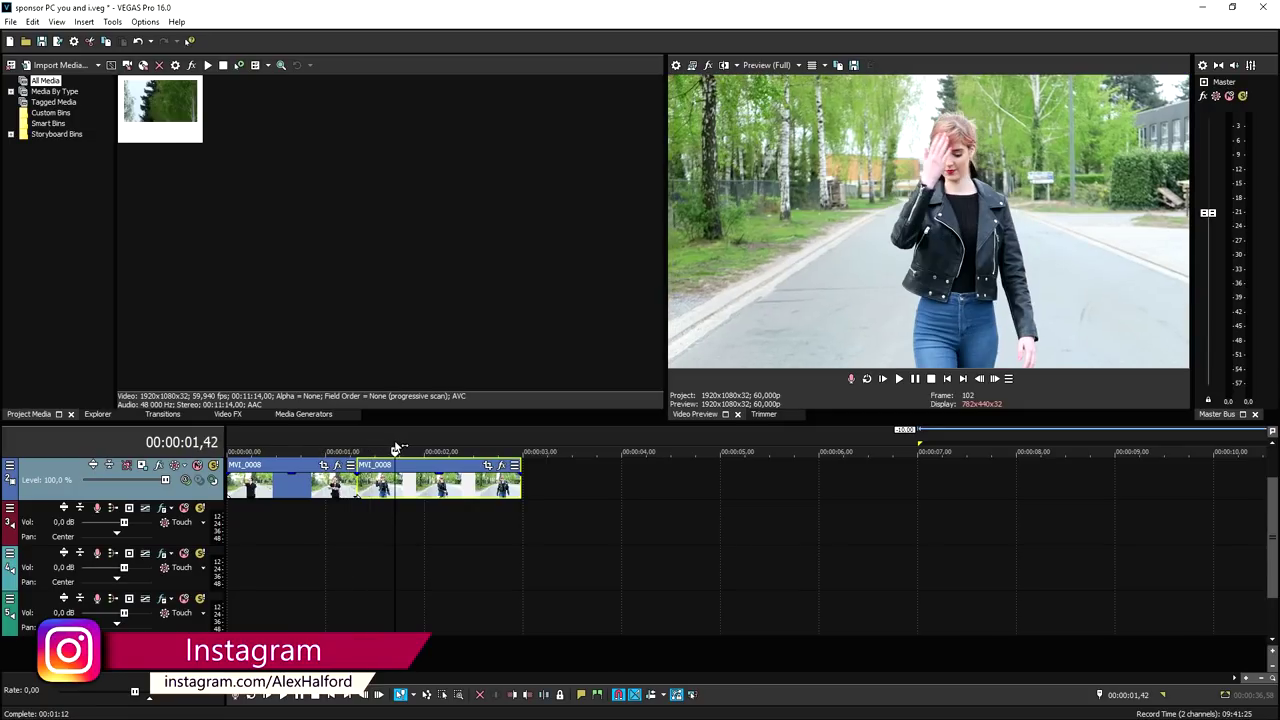
{"action": "left_click", "coordinate": [422, 446]}
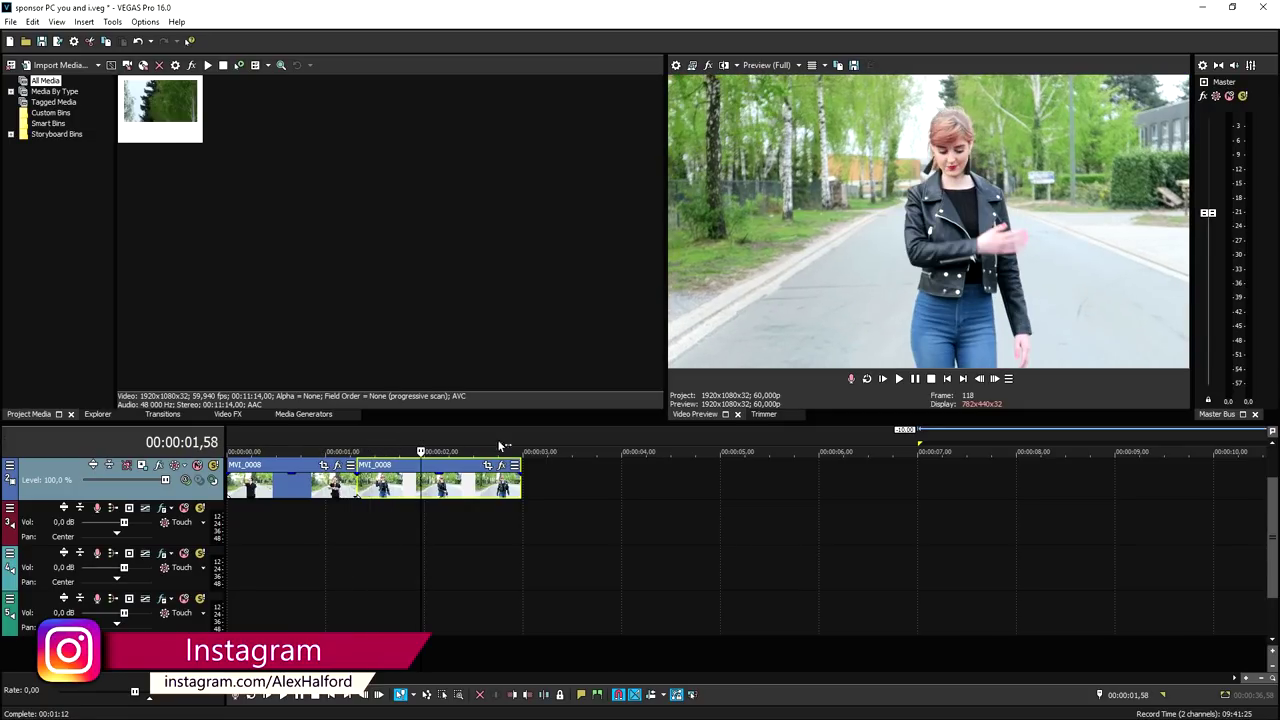
{"action": "mouse_move", "coordinate": [421, 446]}
{"action": "left_mouse_down"}
{"action": "mouse_move", "coordinate": [285, 440]}
{"action": "mouse_move", "coordinate": [411, 439]}
{"action": "left_mouse_up"}
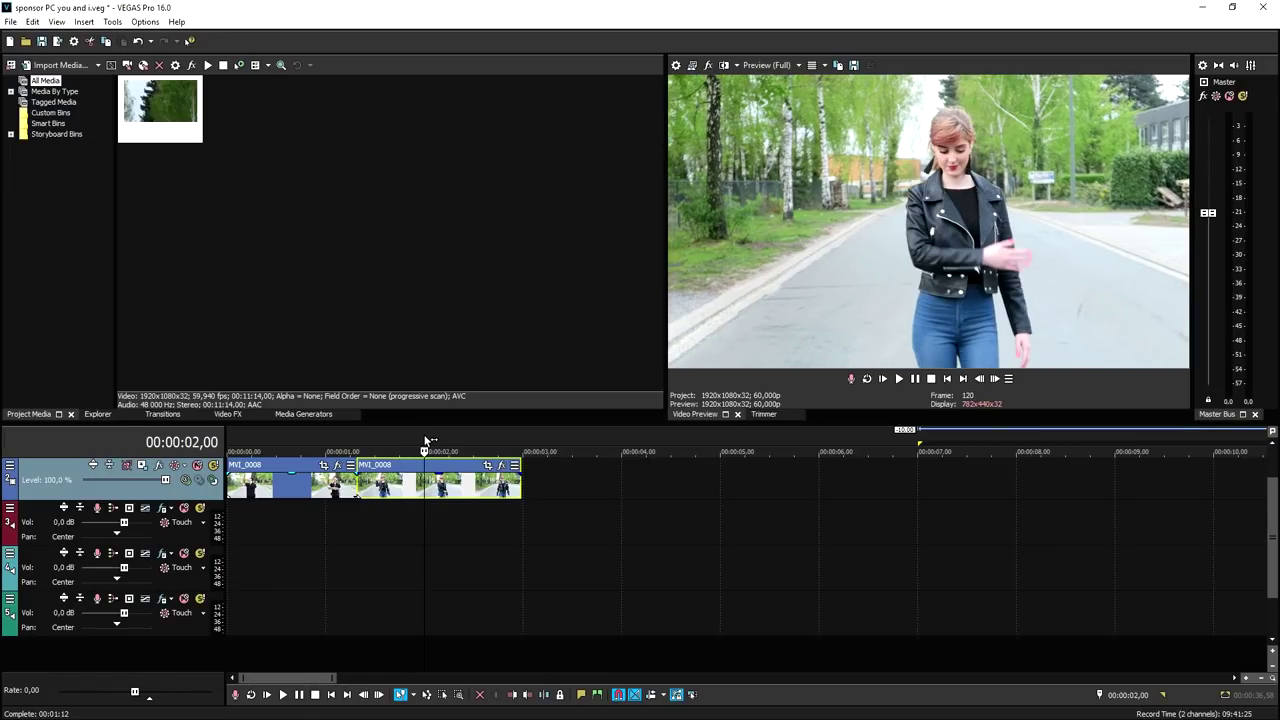
{"action": "left_click", "coordinate": [446, 441]}
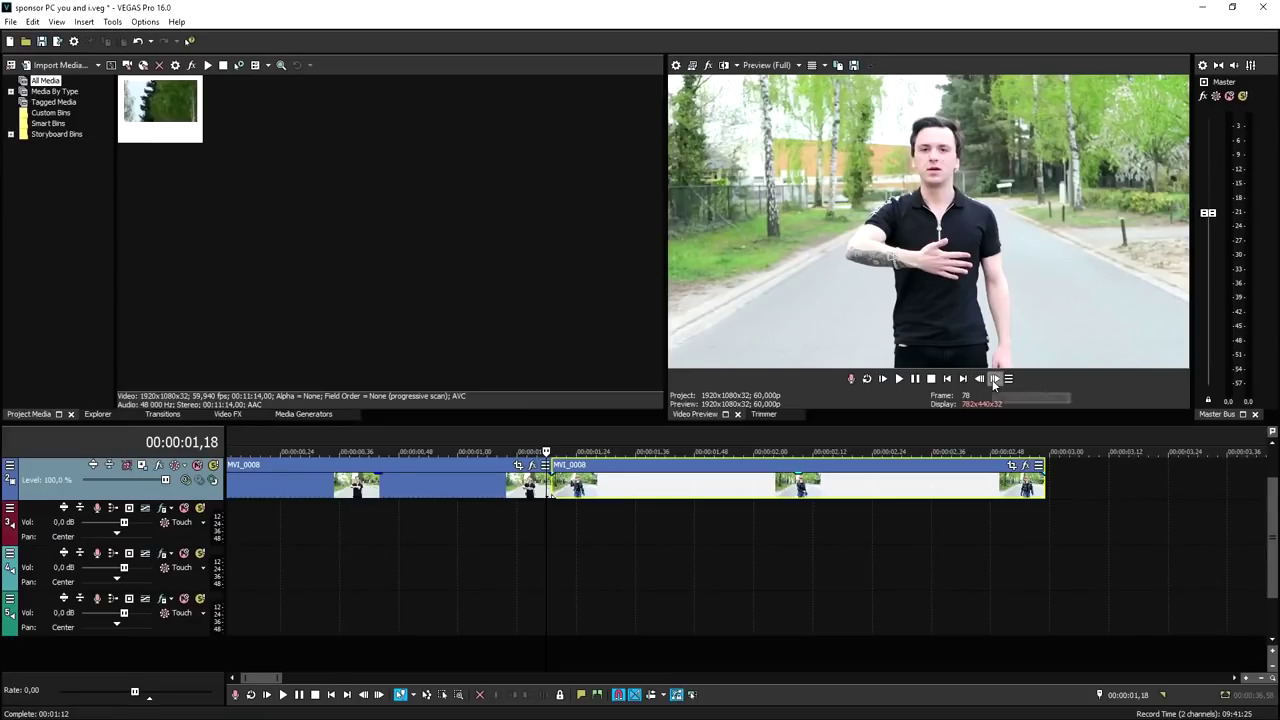
{"action": "scroll", "coordinate": [782, 475], "scroll_direction": "down", "scroll_amount": 3}
Add a top video track, move the first MVI_0008 clip onto it, and overlap the lower clip by 10 frames.
{"action": "right_click", "coordinate": [782, 475]}
{"action": "left_click", "coordinate": [860, 352]}
{"action": "scroll", "coordinate": [687, 515], "scroll_direction": "up", "scroll_amount": 3}
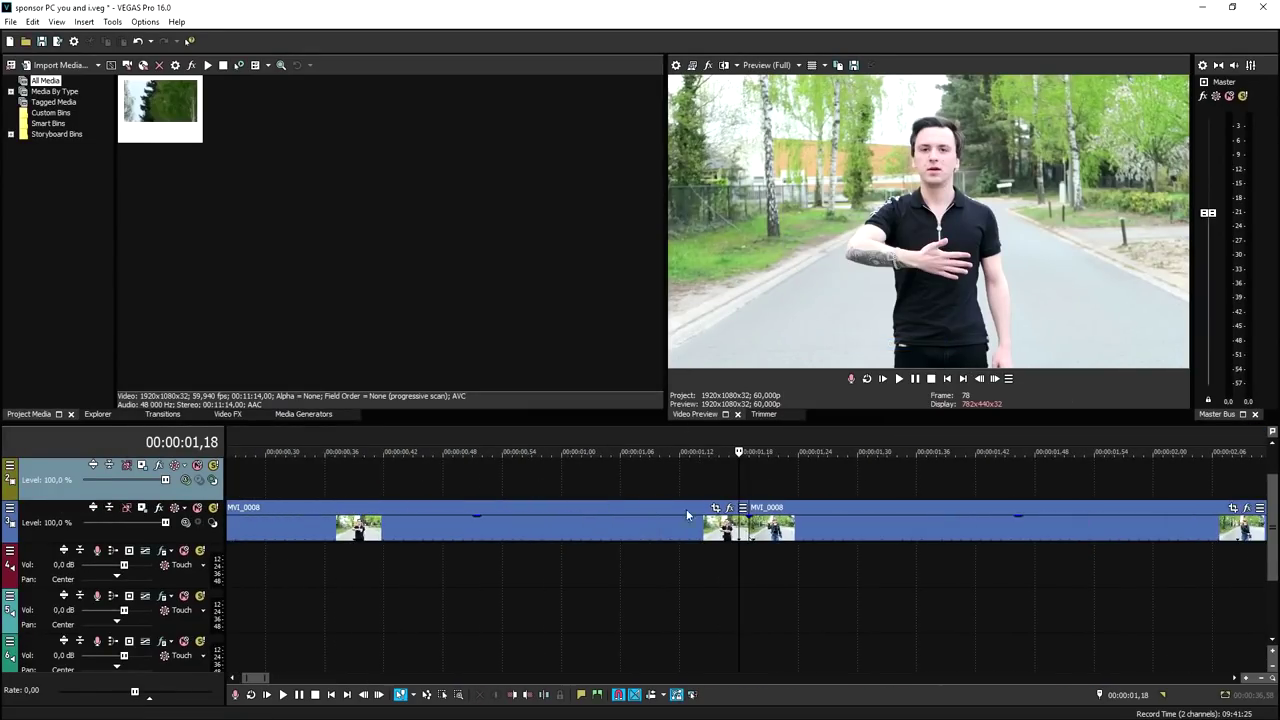
{"action": "left_click_drag", "start_coordinate": [681, 509], "coordinate": [683, 468]}
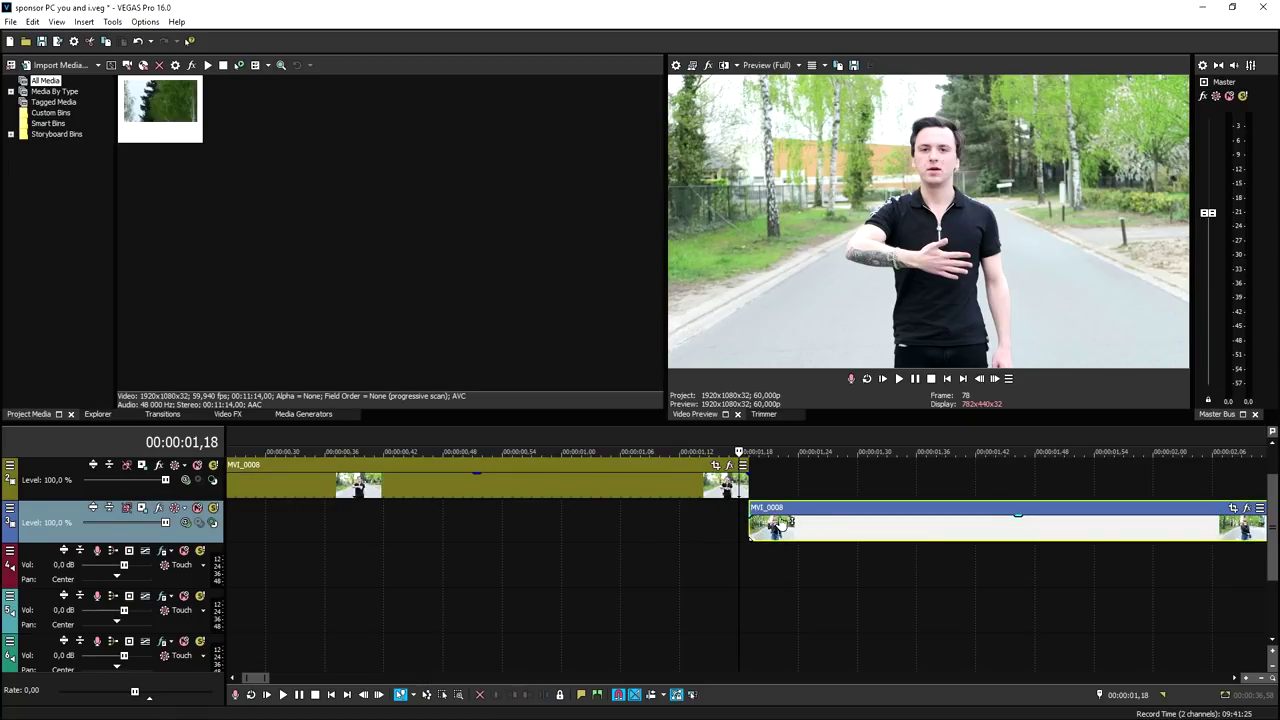
{"action": "left_click_drag", "start_coordinate": [785, 522], "coordinate": [688, 522]}
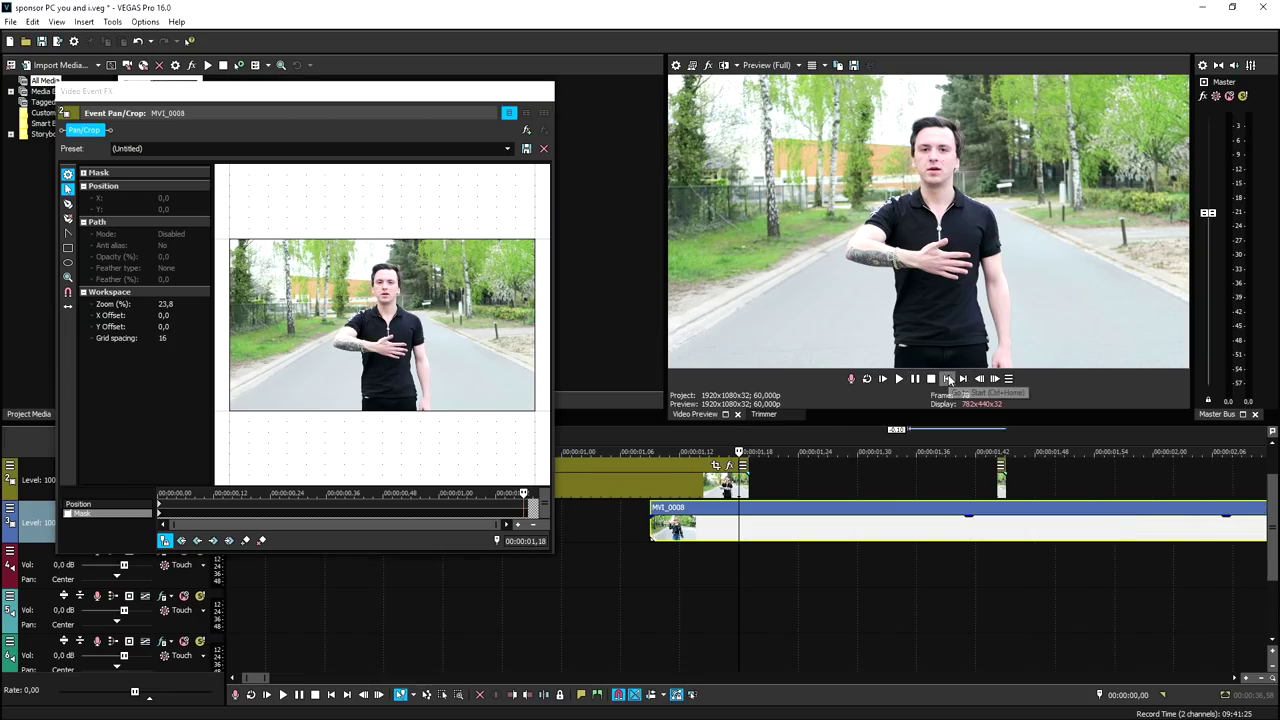
Open Event Pan/Crop for the top MVI_0008 clip and zoom into its workspace.
{"action": "left_click", "coordinate": [947, 378]}
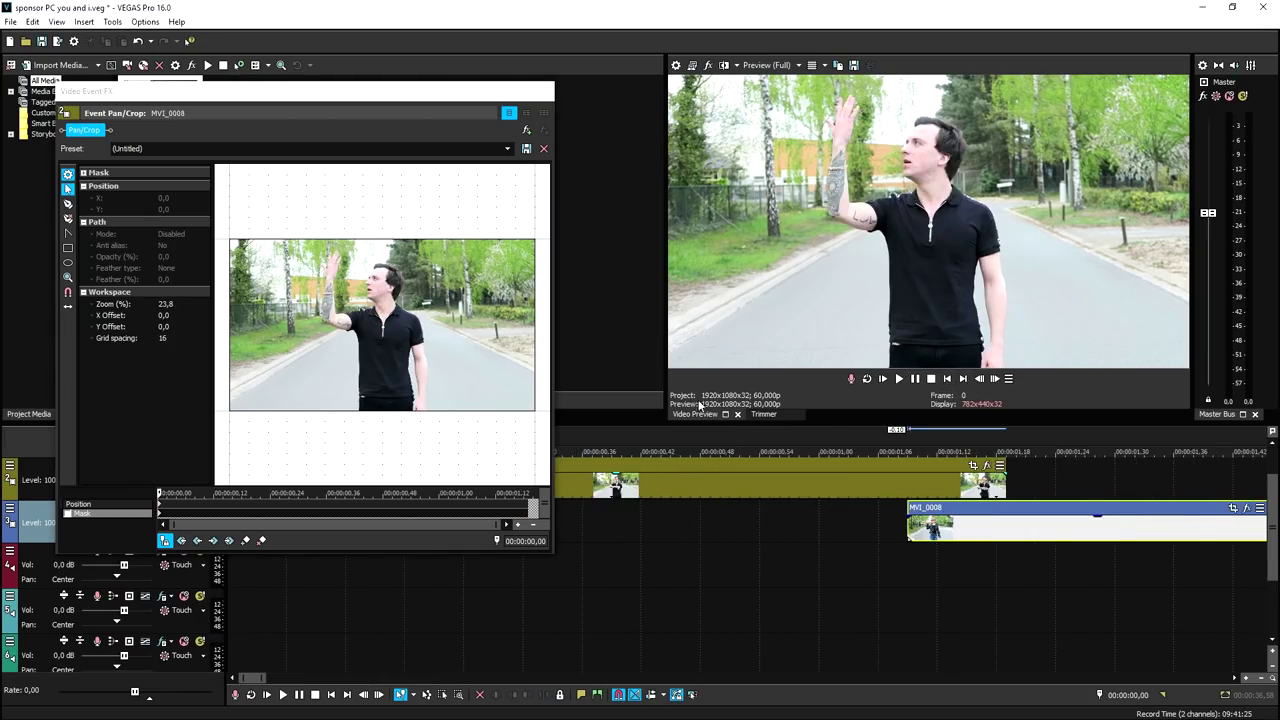
{"action": "scroll", "coordinate": [320, 359], "scroll_direction": "up", "scroll_amount": 5}
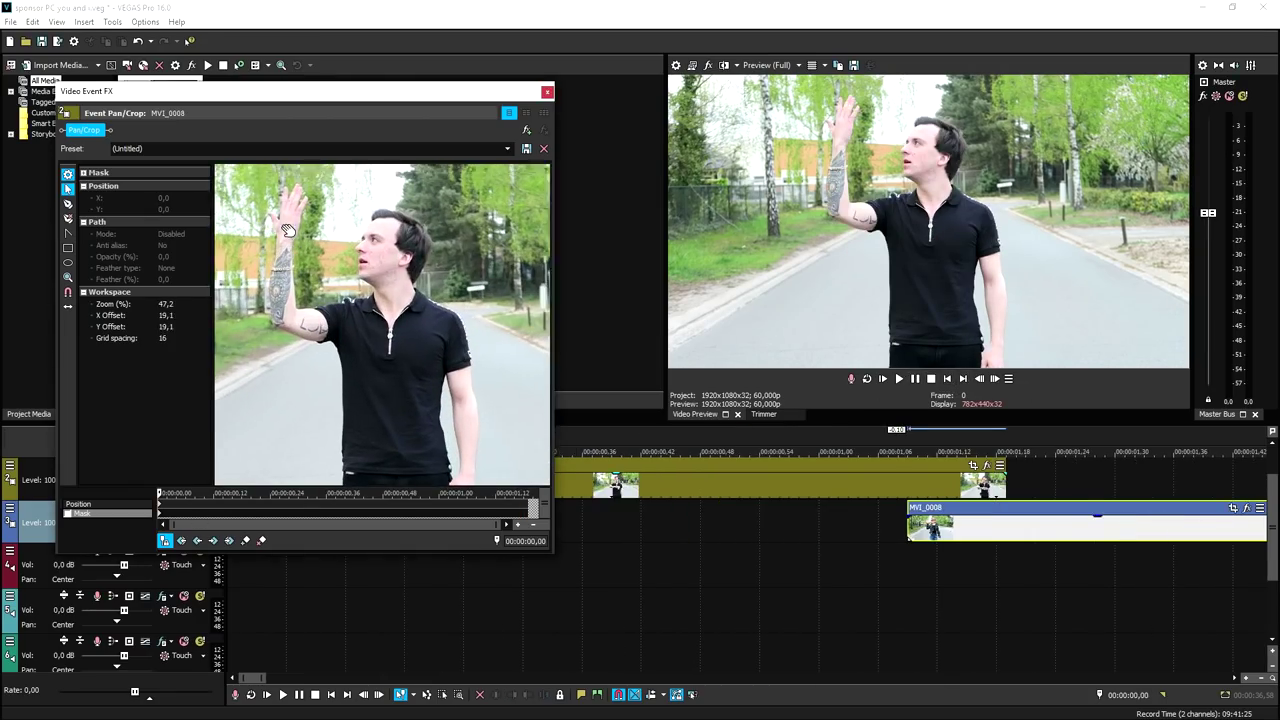
{"action": "scroll", "coordinate": [318, 246], "scroll_direction": "up", "scroll_amount": 2}
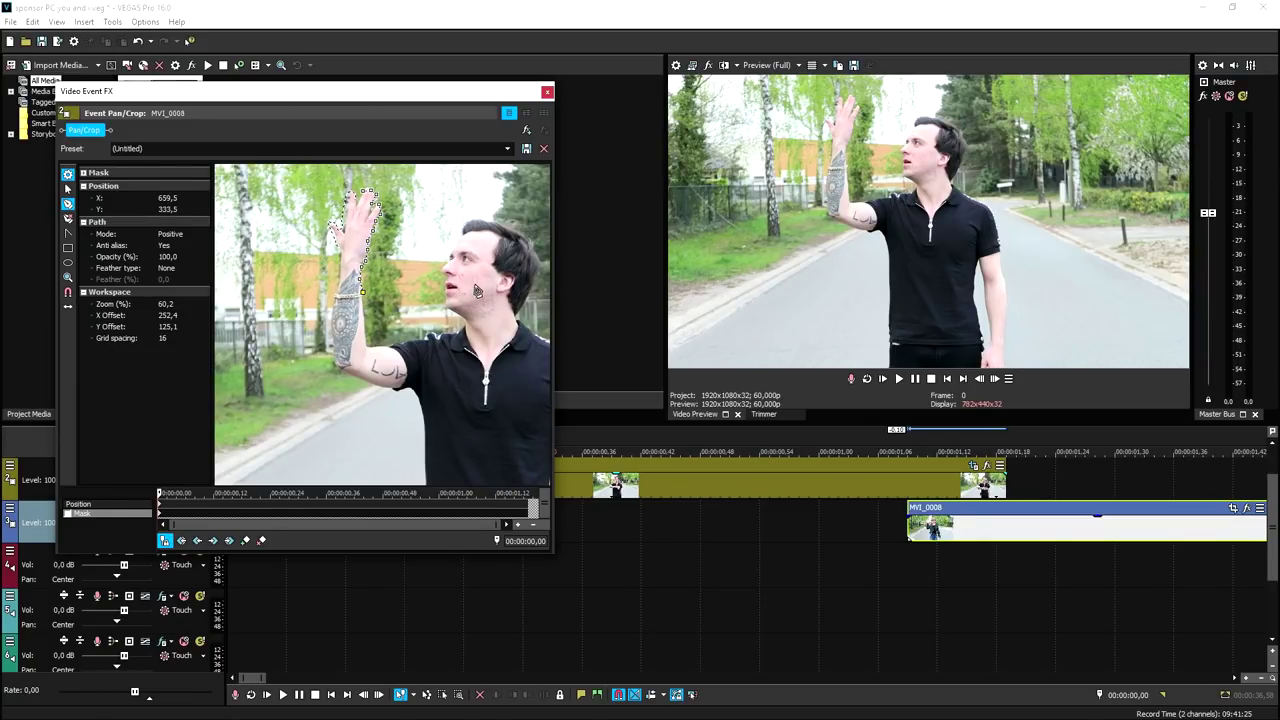
Clear the drawn mask path from the top MVI_0008 clip.
{"action": "right_click", "coordinate": [367, 288]}
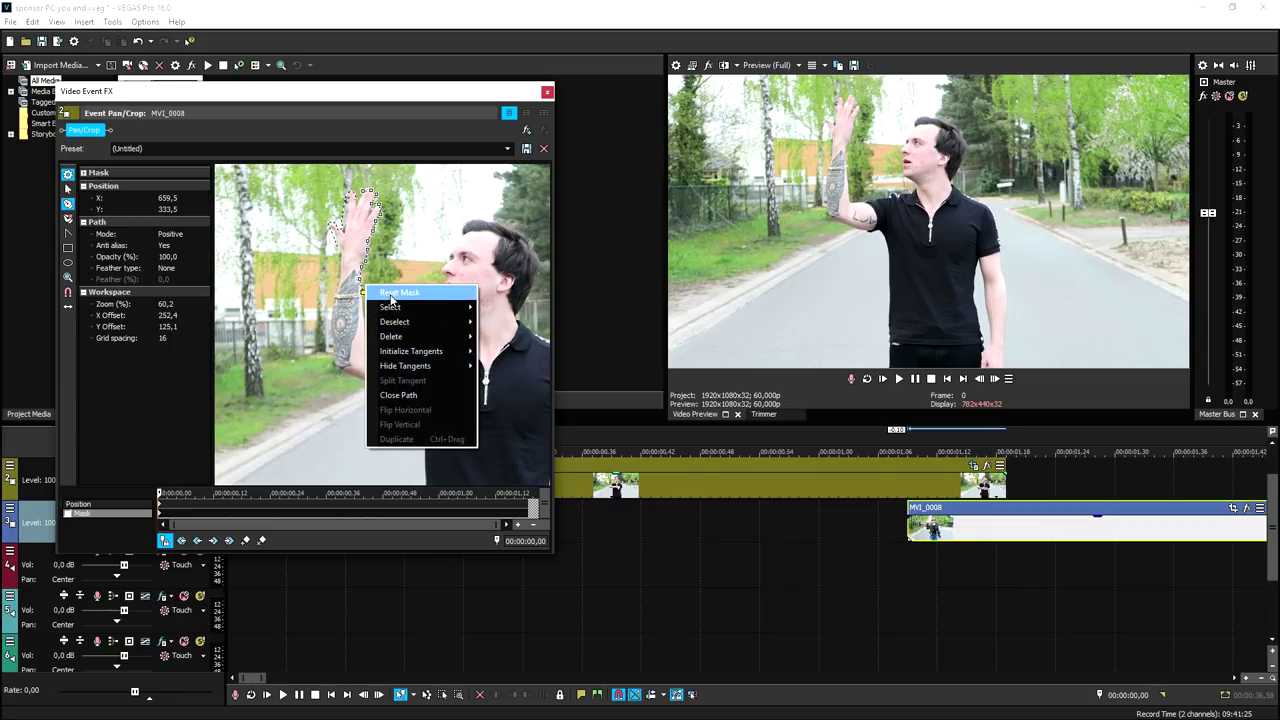
{"action": "left_click", "coordinate": [410, 318]}
{"action": "scroll", "coordinate": [410, 318], "scroll_direction": "down", "scroll_amount": 3}
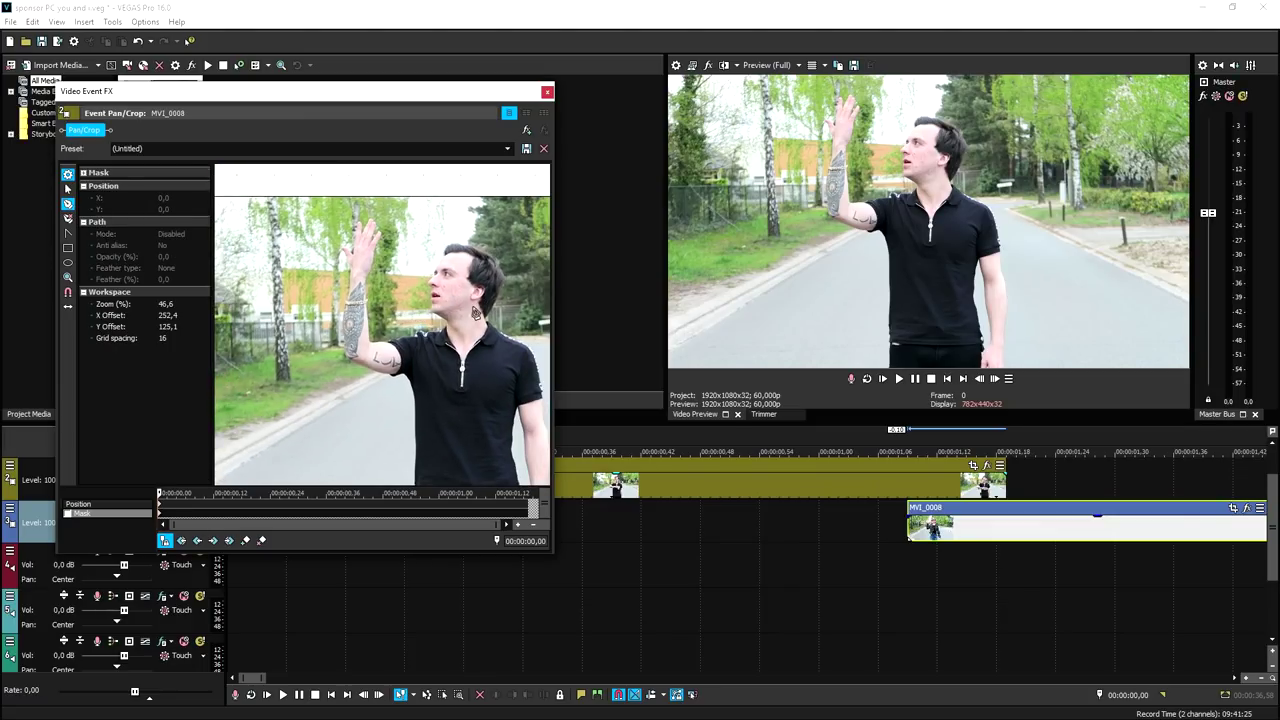
Step to frame 28, where the man's hand covers his face, and select the upper clip.
{"action": "left_click", "coordinate": [994, 379]}
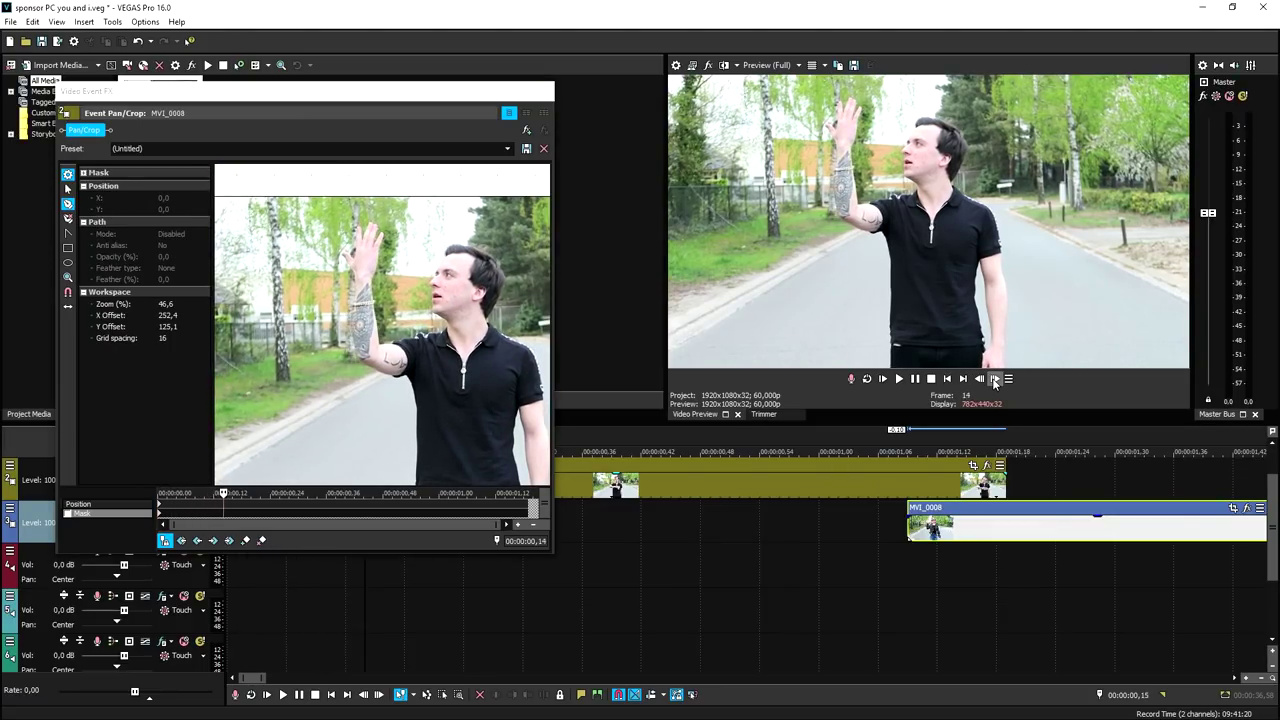
{"action": "left_click", "coordinate": [994, 379]}
{"action": "left_click", "coordinate": [994, 379]}
{"action": "left_click", "coordinate": [980, 379]}
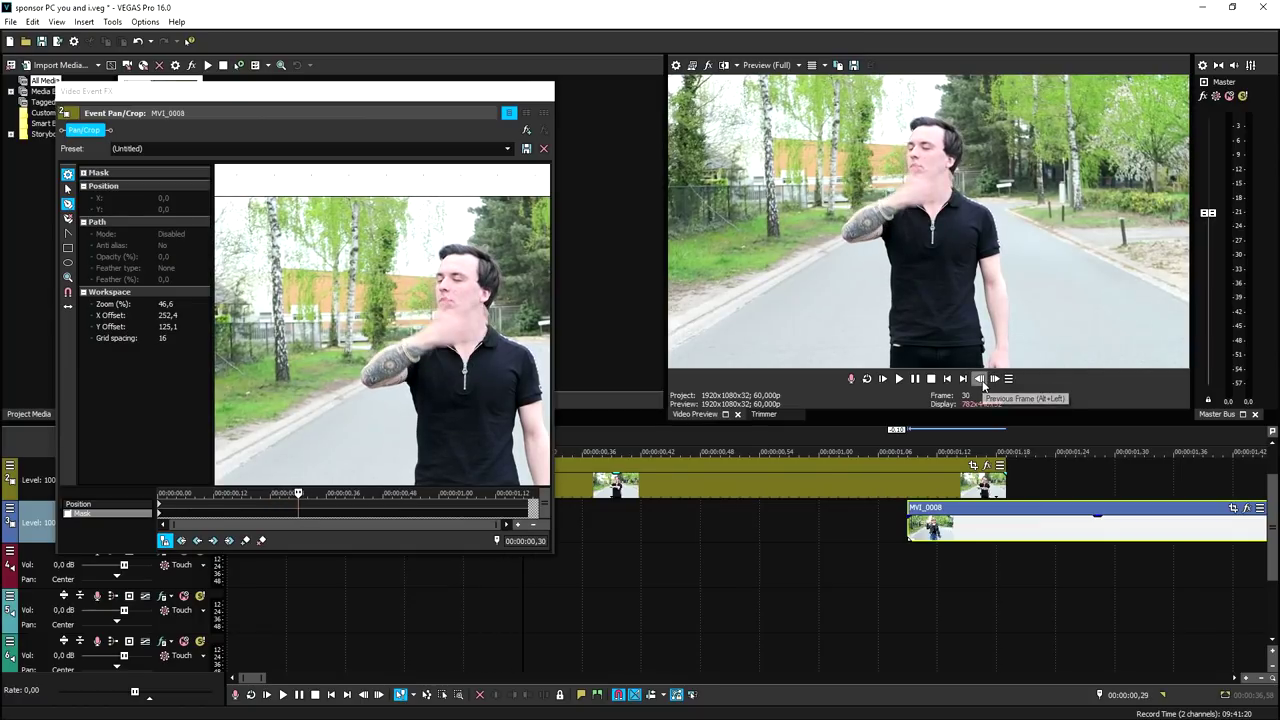
{"action": "left_click", "coordinate": [980, 379]}
{"action": "left_click", "coordinate": [802, 492]}
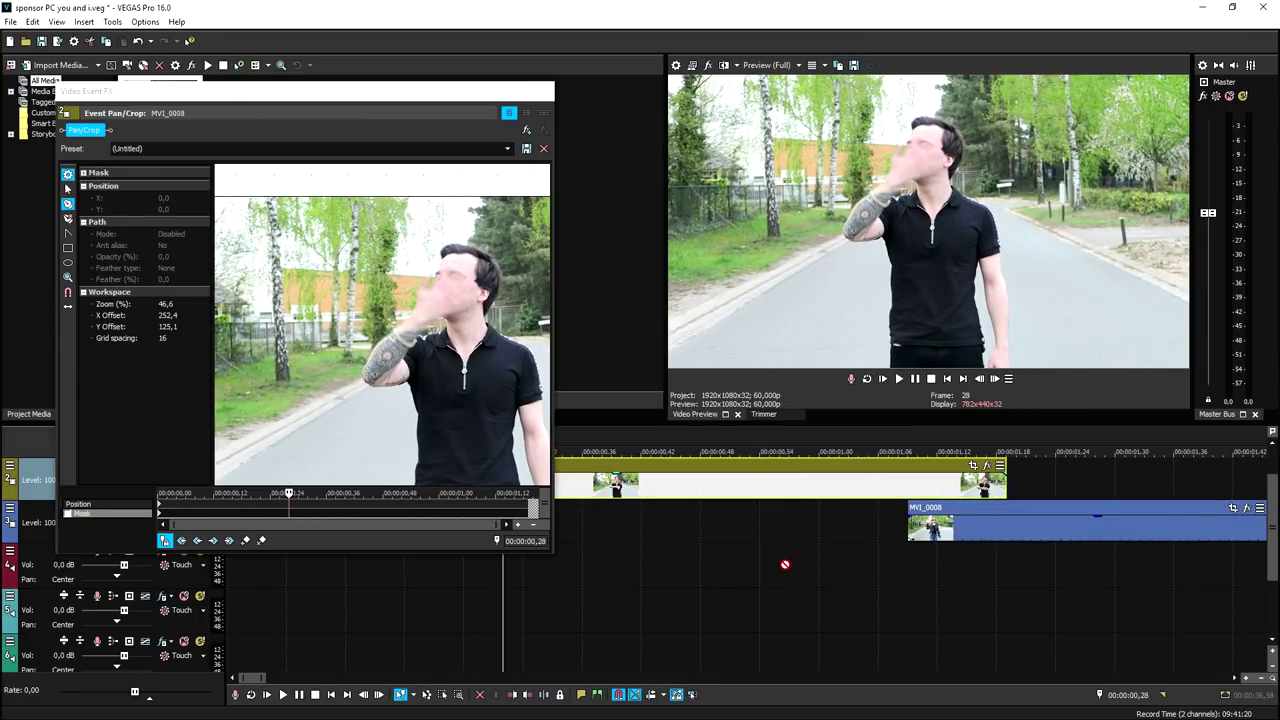
{"action": "right_click", "coordinate": [1072, 480]}
Insert a new top video track and move the second MVI_0008 clip up onto it.
{"action": "left_click", "coordinate": [1110, 344]}
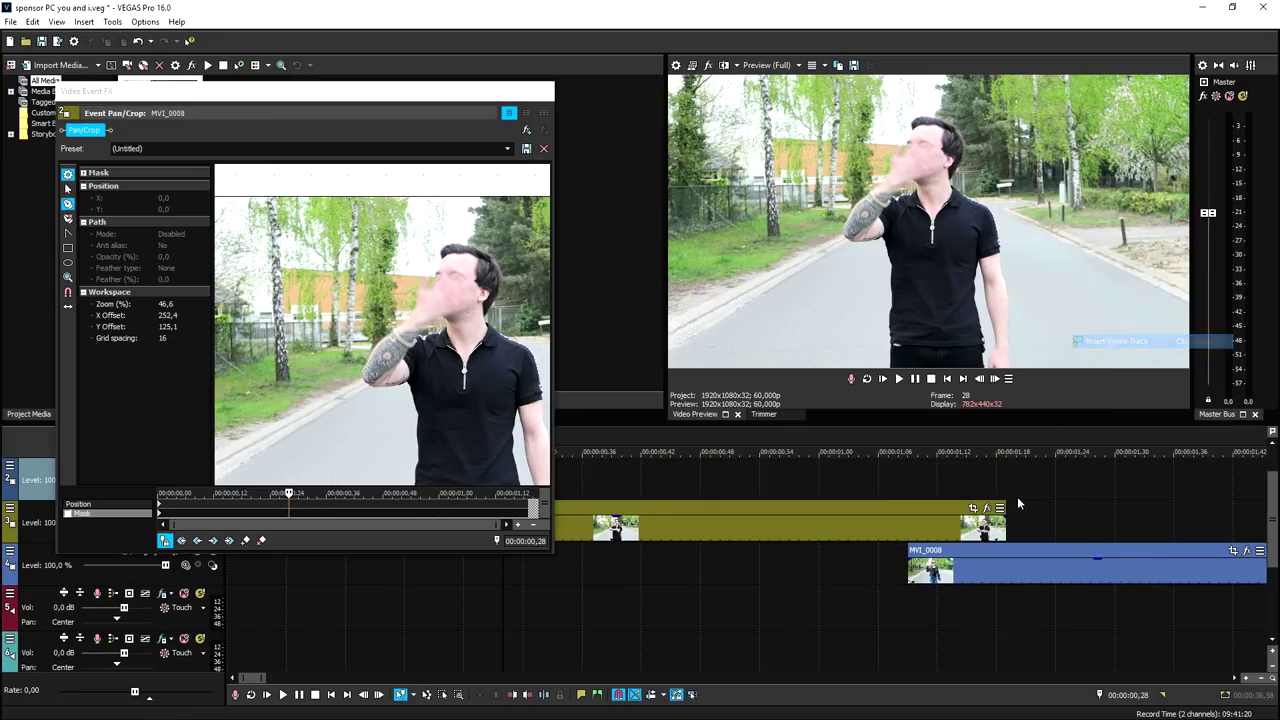
{"action": "left_click", "coordinate": [1022, 550]}
{"action": "left_click_drag", "start_coordinate": [770, 498], "coordinate": [801, 443]}
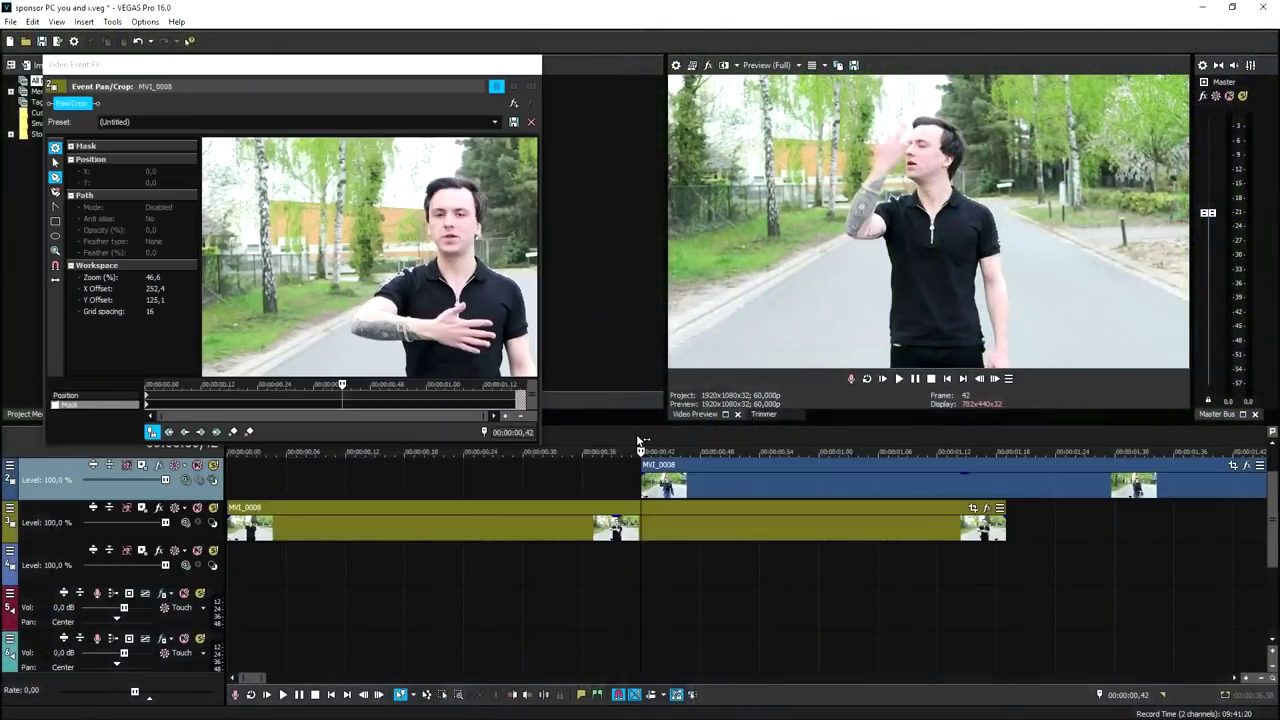
Lower the top clip's opacity to 47% and step forward through frames to check the overlay.
{"action": "left_click", "coordinate": [979, 378]}
{"action": "scroll", "coordinate": [737, 483], "scroll_direction": "up", "scroll_amount": 5}
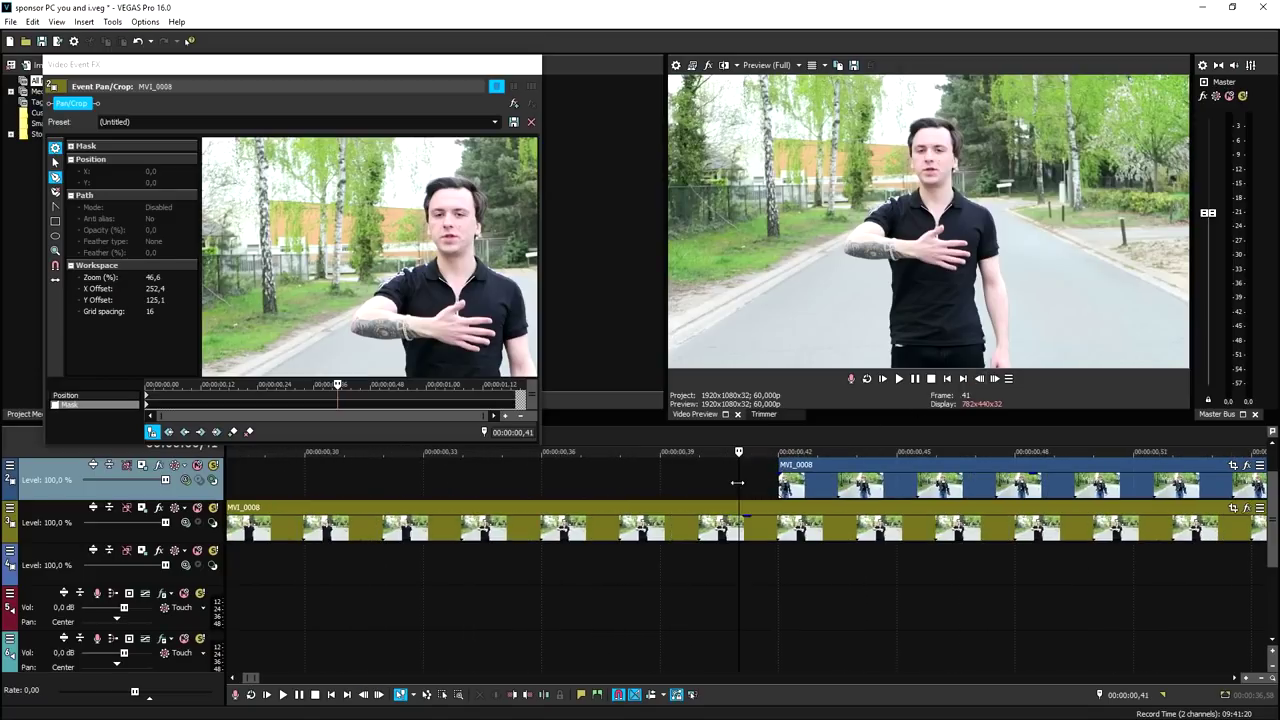
{"action": "left_click_drag", "start_coordinate": [820, 471], "coordinate": [818, 491]}
{"action": "left_click", "coordinate": [994, 378]}
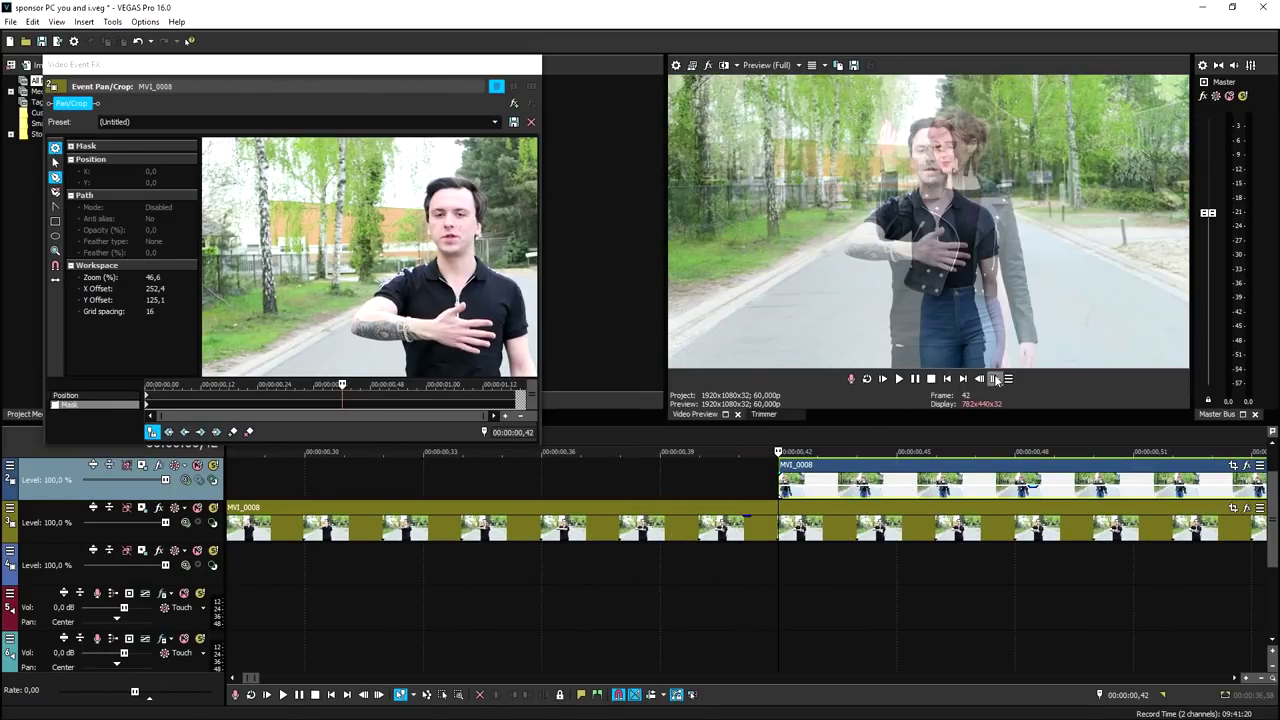
{"action": "left_click", "coordinate": [994, 378]}
{"action": "left_click", "coordinate": [994, 378]}
{"action": "left_click", "coordinate": [994, 378]}
{"action": "left_click", "coordinate": [994, 378]}
{"action": "left_click", "coordinate": [994, 378]}
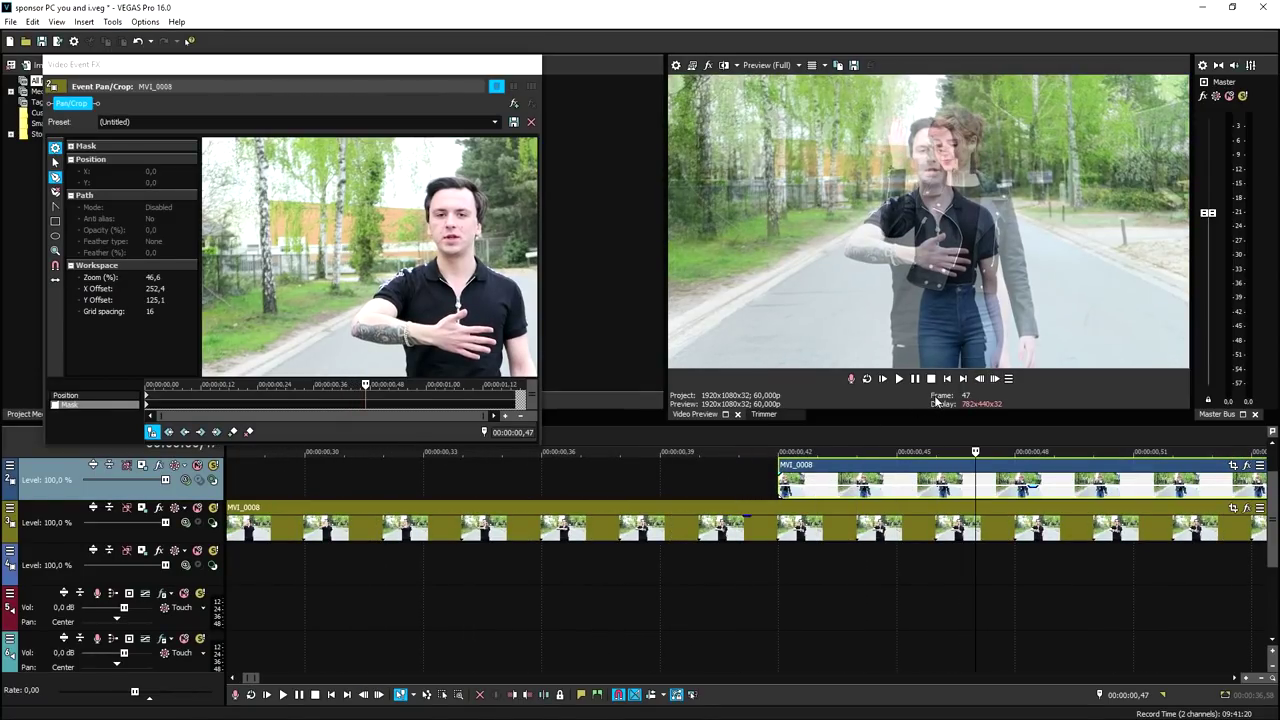
Play the overlapping section of both clips, then return to frame 28.
{"action": "scroll", "coordinate": [953, 459], "scroll_direction": "down", "scroll_amount": 5}
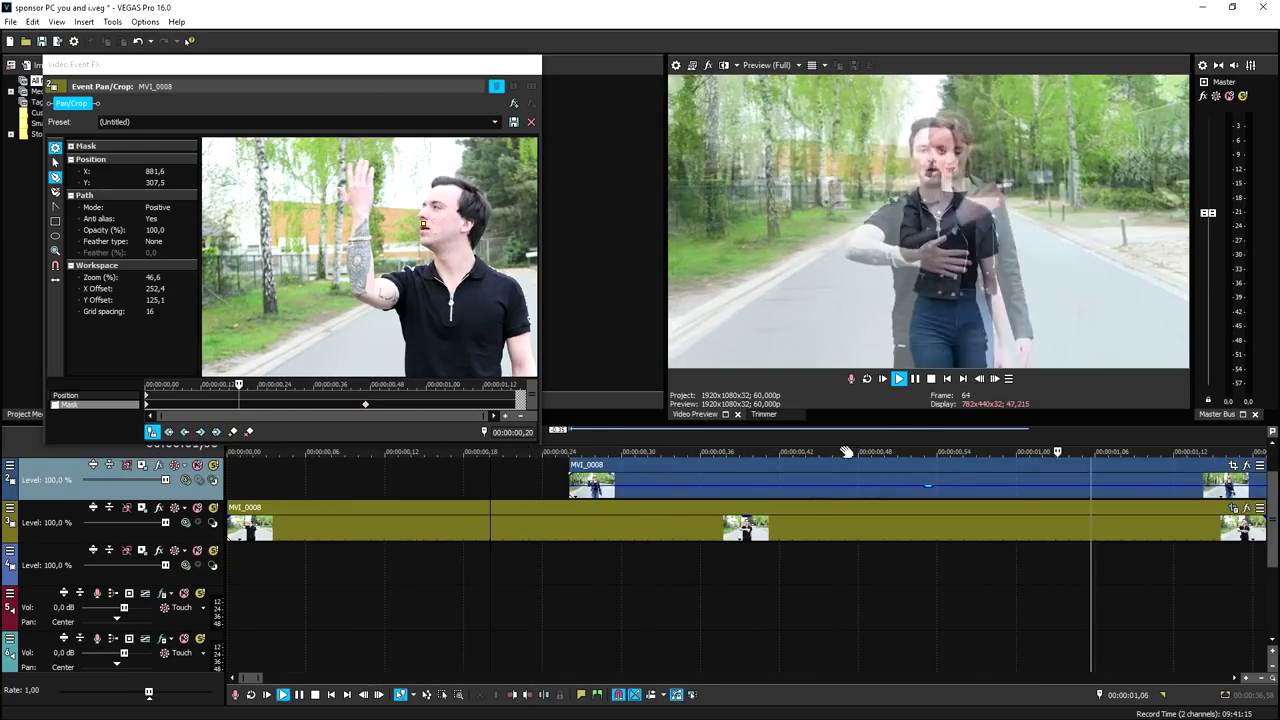
{"action": "right_click", "coordinate": [334, 403]}
{"action": "scroll", "coordinate": [614, 467], "scroll_direction": "up", "scroll_amount": 3}
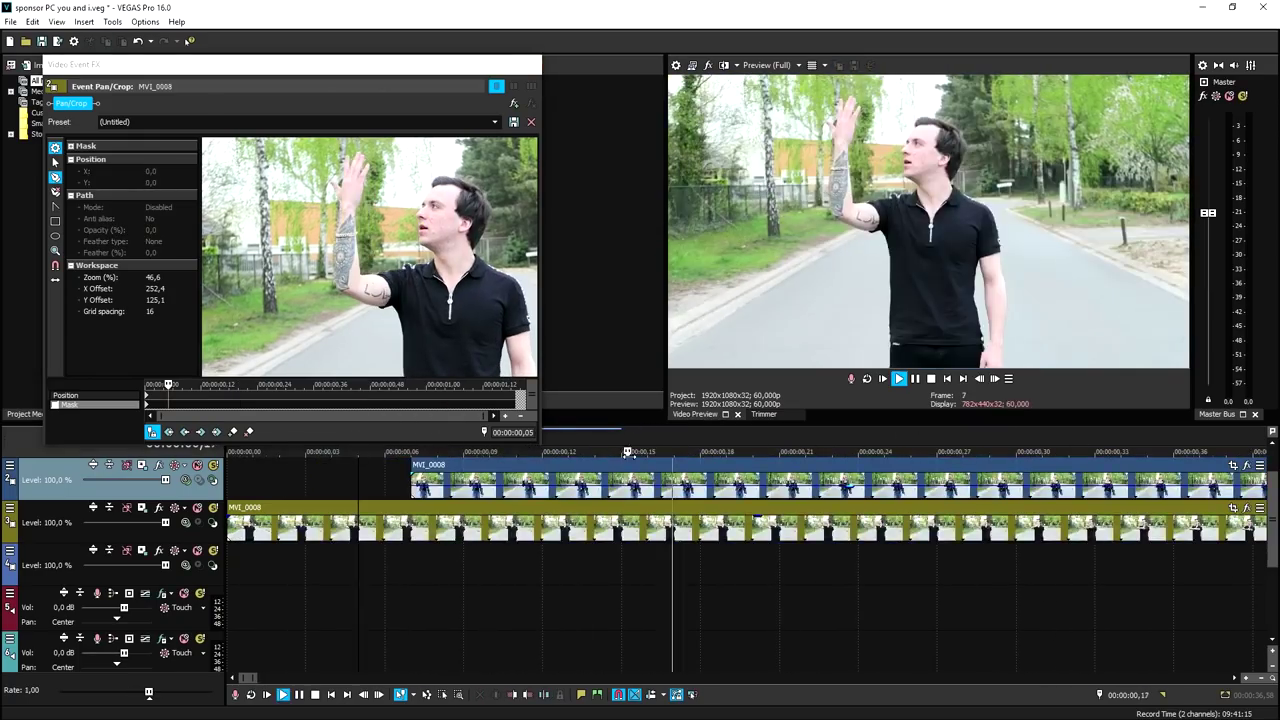
{"action": "scroll", "coordinate": [614, 467], "scroll_direction": "down", "scroll_amount": 5}
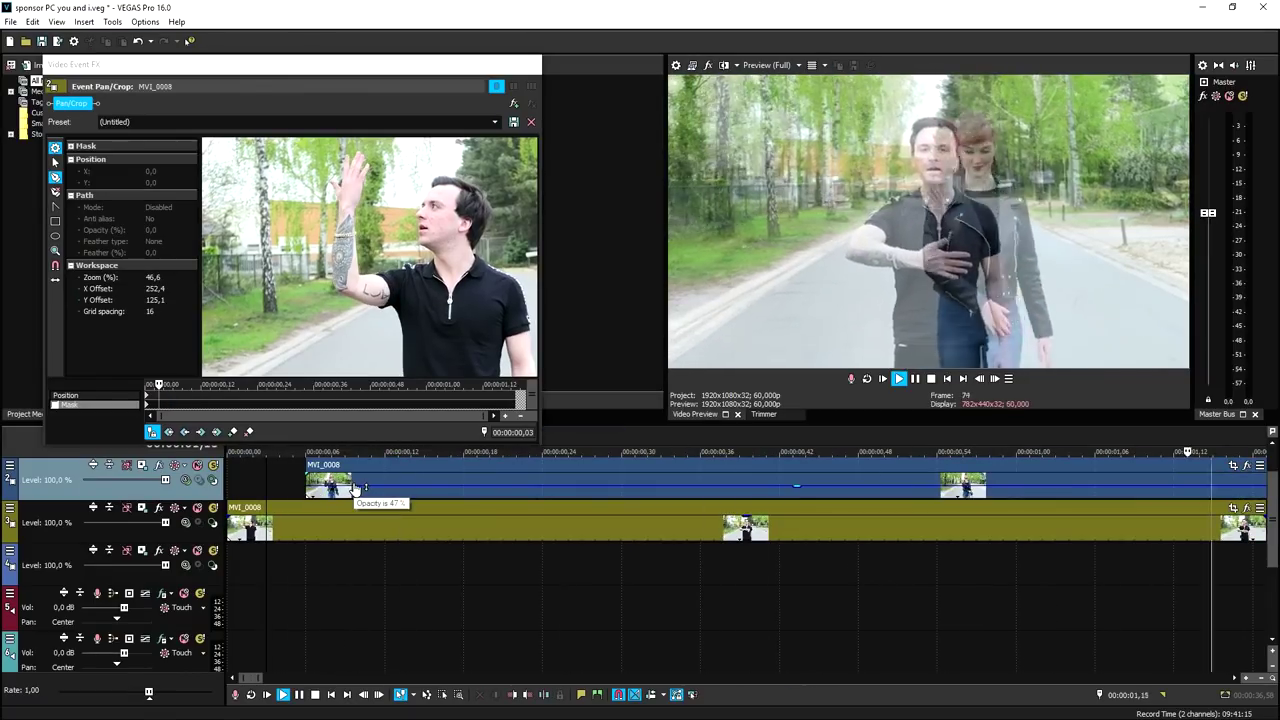
{"action": "key", "text": "space"}
{"action": "scroll", "coordinate": [555, 466], "scroll_direction": "up", "scroll_amount": 4}
{"action": "key", "text": "space"}
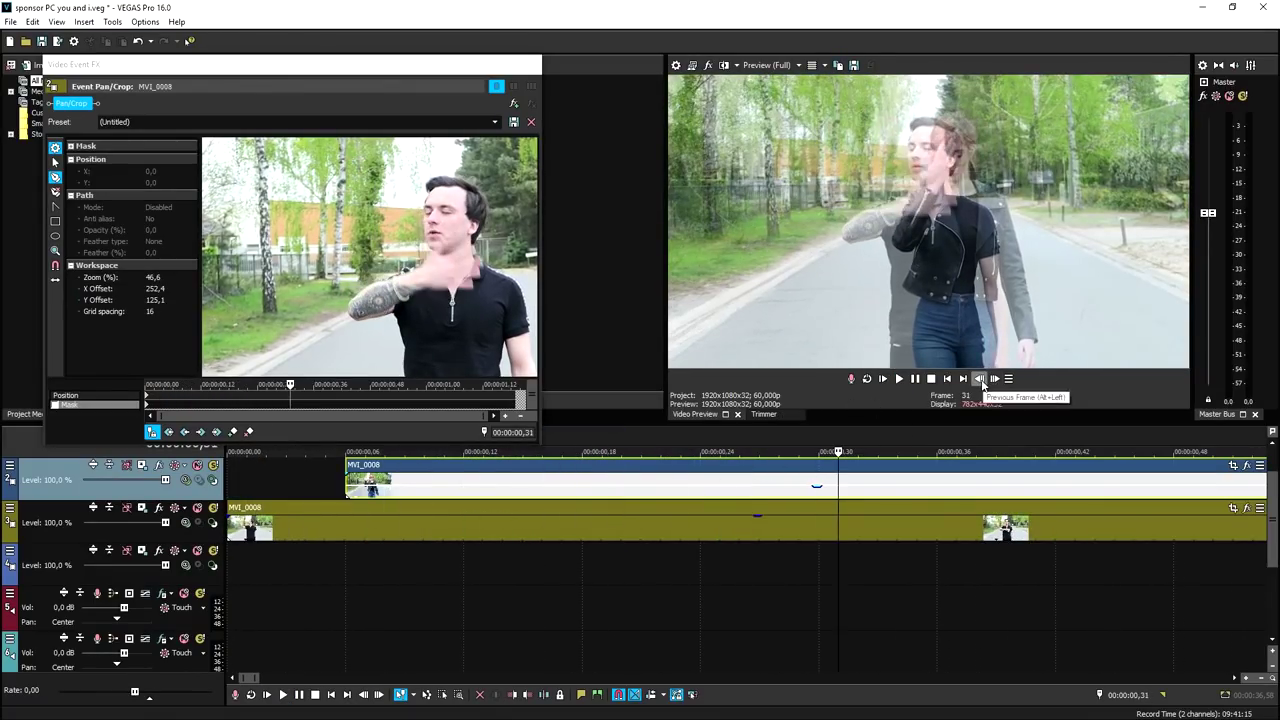
{"action": "left_click", "coordinate": [980, 380]}
{"action": "left_click", "coordinate": [980, 380]}
{"action": "left_click", "coordinate": [980, 380]}
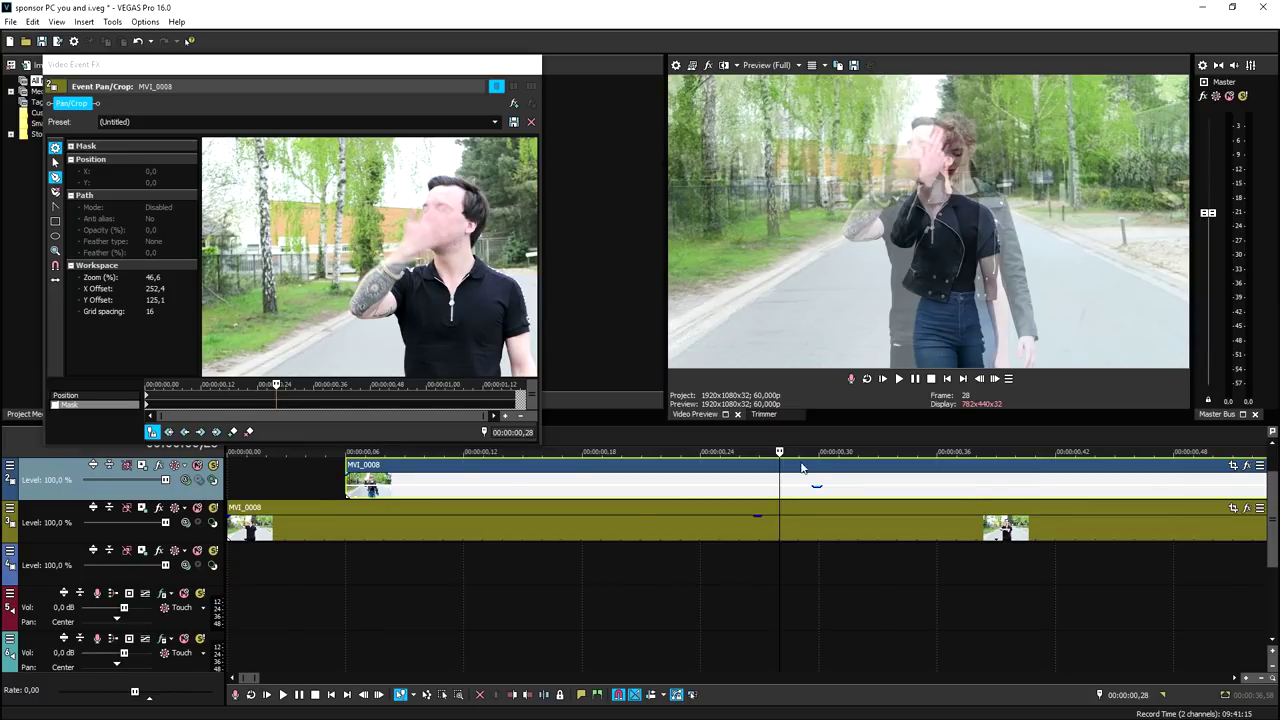
{"action": "scroll", "coordinate": [801, 467], "scroll_direction": "down", "scroll_amount": 3}
Apply a mask outline around the woman's head and trim the top clip's start later.
{"action": "left_click", "coordinate": [892, 465]}
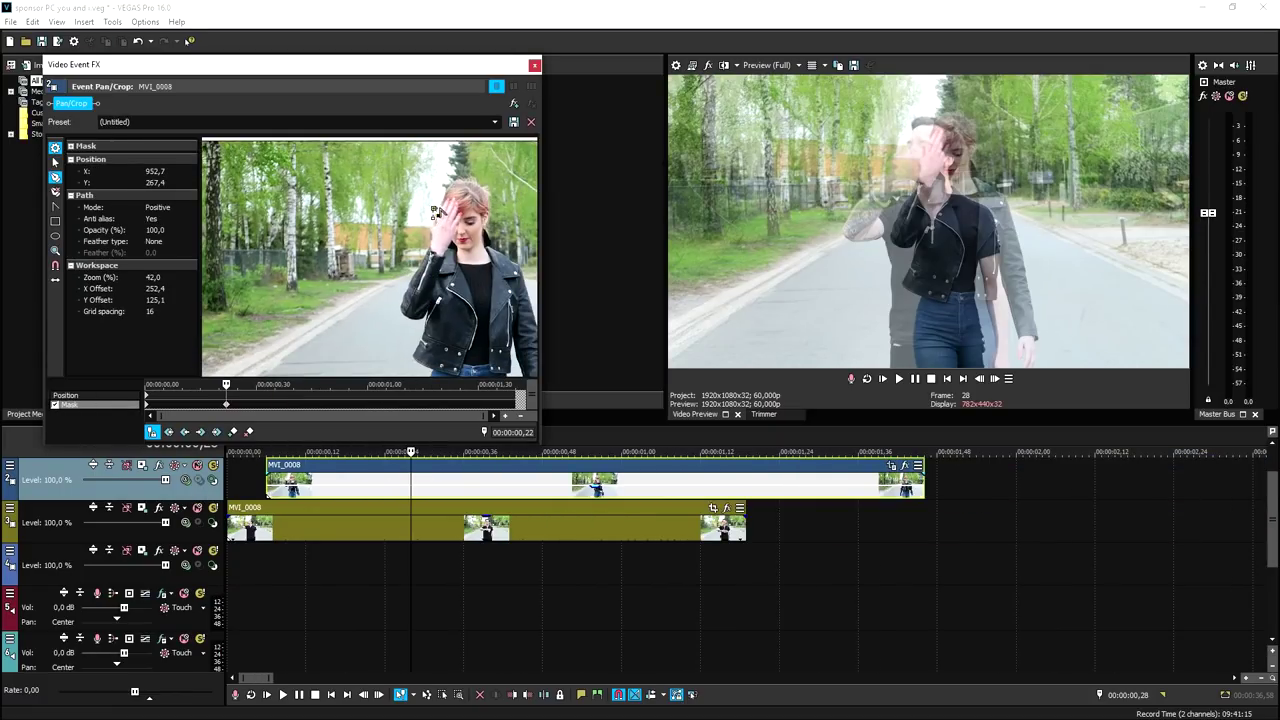
{"action": "left_click", "coordinate": [464, 236]}
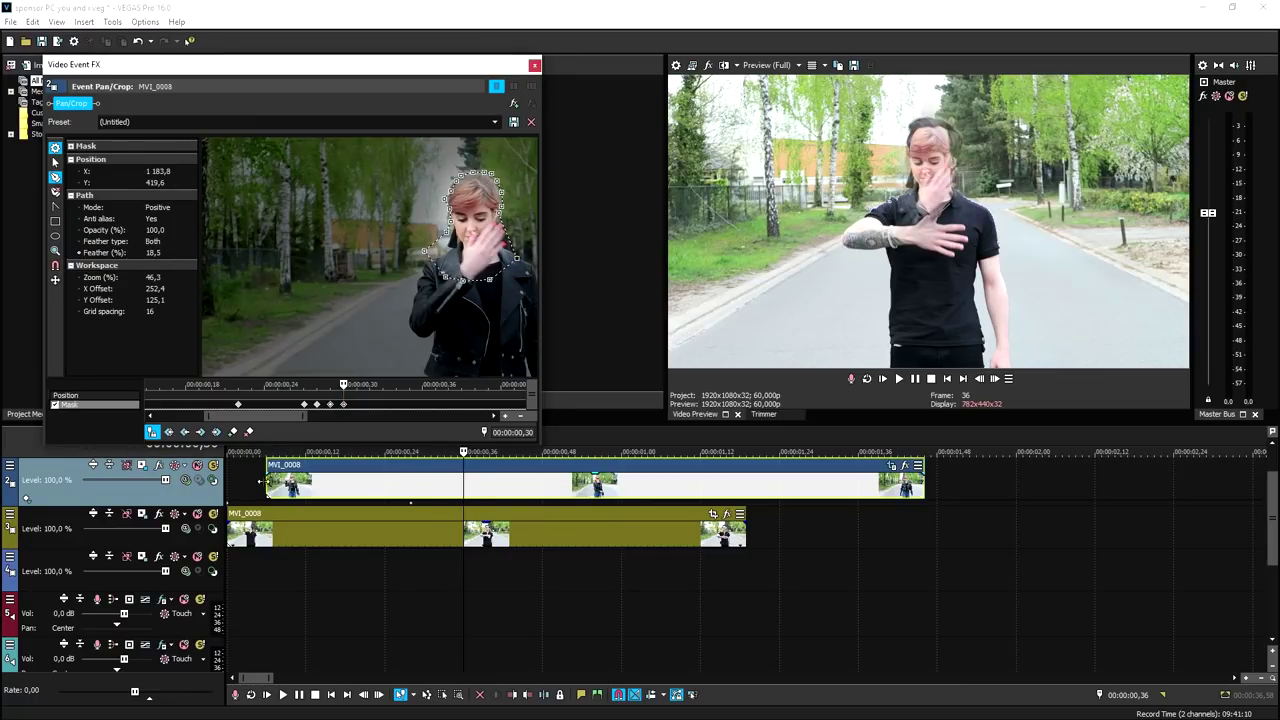
{"action": "left_click_drag", "start_coordinate": [268, 481], "coordinate": [408, 481]}
{"action": "scroll", "coordinate": [408, 481], "scroll_direction": "up", "scroll_amount": 1}
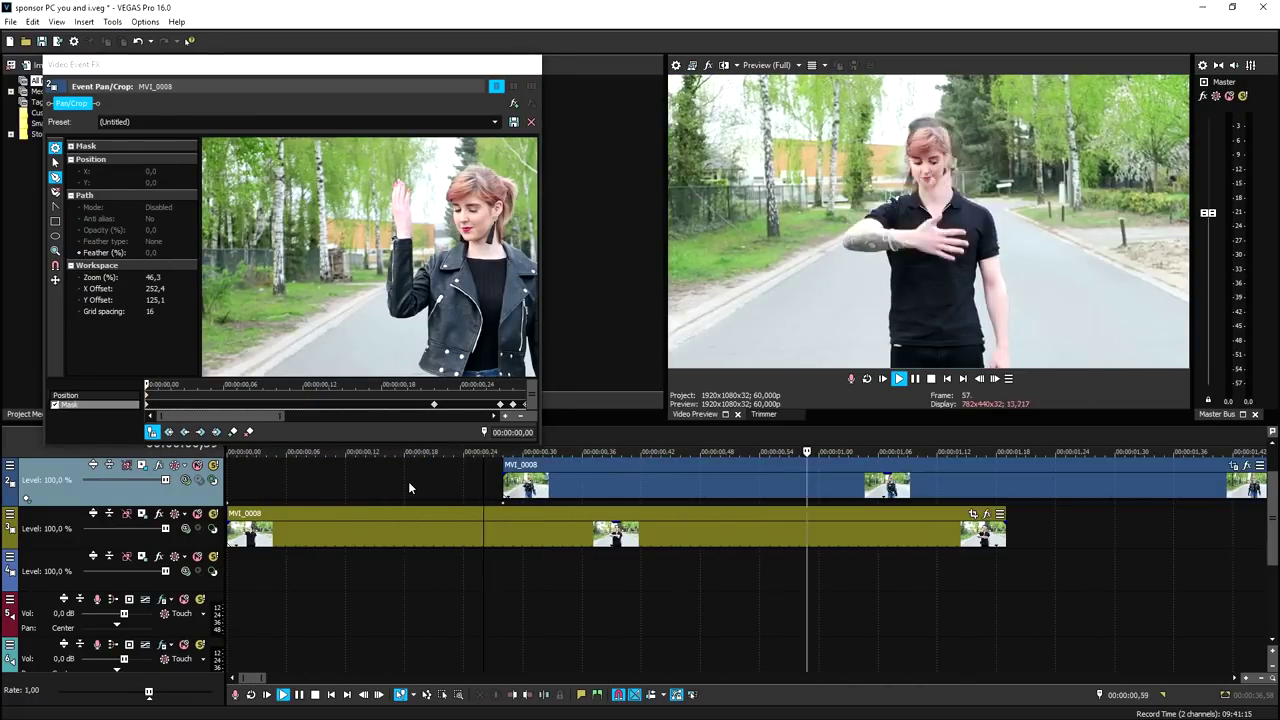
{"action": "left_click", "coordinate": [505, 488]}
{"action": "scroll", "coordinate": [505, 488], "scroll_direction": "down", "scroll_amount": 2}
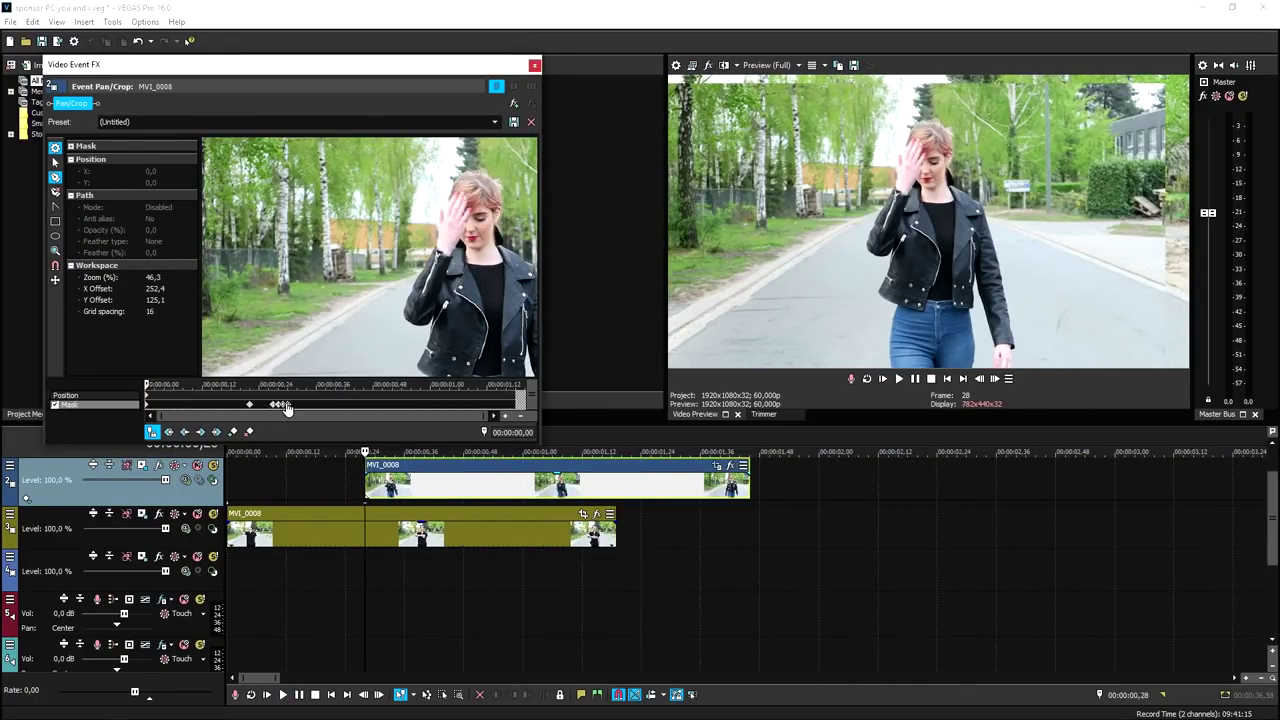
From frame 59, step frame by frame, moving mask points to follow the woman's body.
{"action": "left_click", "coordinate": [295, 405]}
{"action": "scroll", "coordinate": [297, 403], "scroll_direction": "up", "scroll_amount": 2}
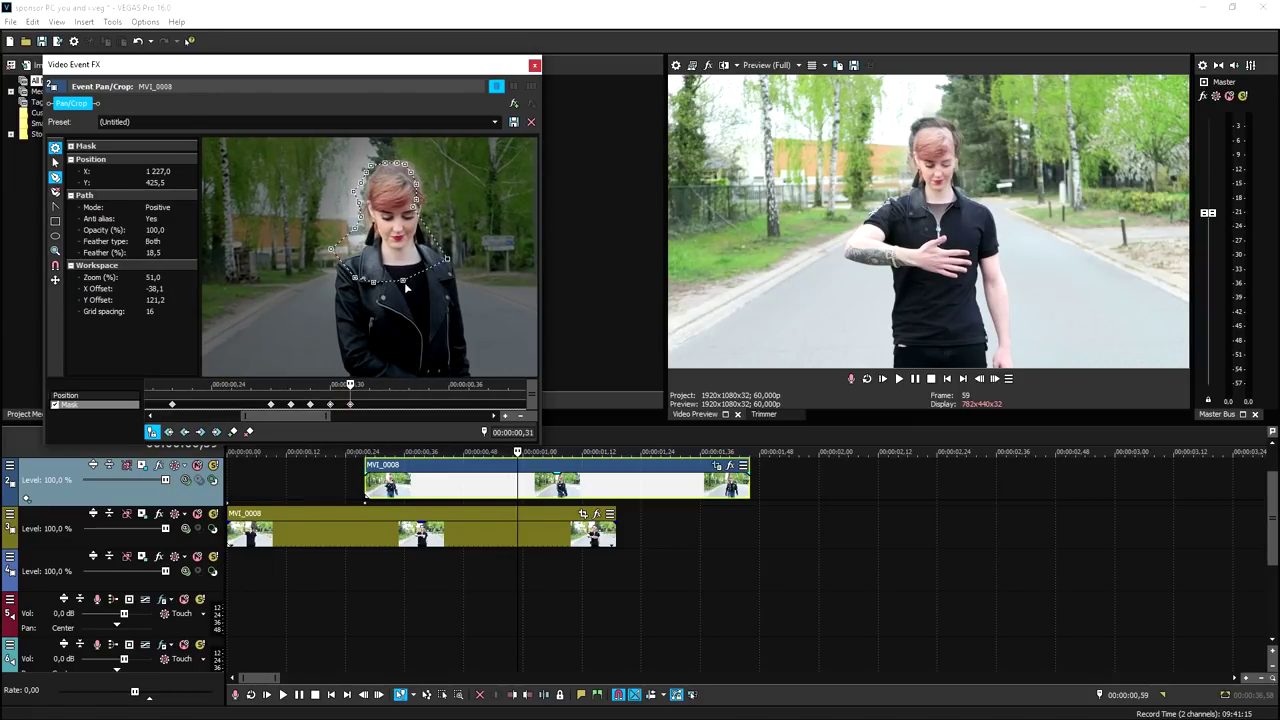
{"action": "key", "text": "Right"}
{"action": "left_click", "coordinate": [411, 298]}
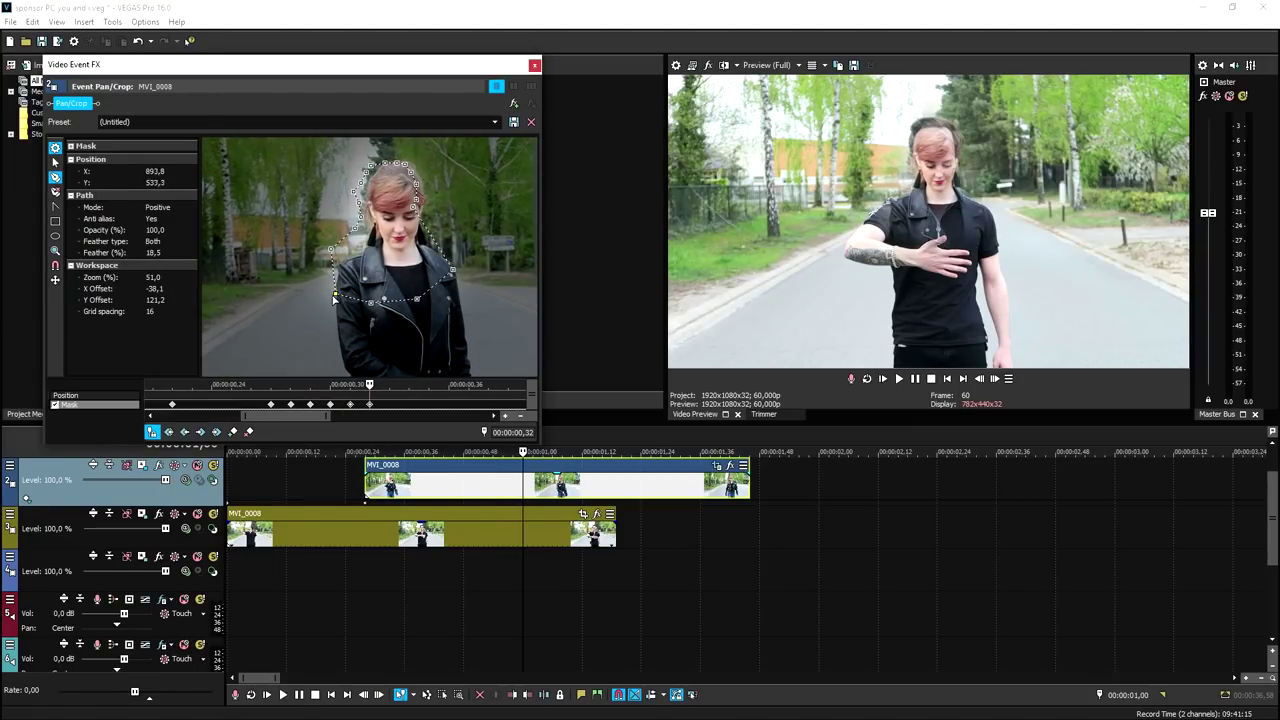
{"action": "key", "text": "Right"}
{"action": "left_click_drag", "start_coordinate": [415, 298], "coordinate": [427, 327]}
{"action": "left_click_drag", "start_coordinate": [331, 297], "coordinate": [325, 329]}
{"action": "key", "text": "Right"}
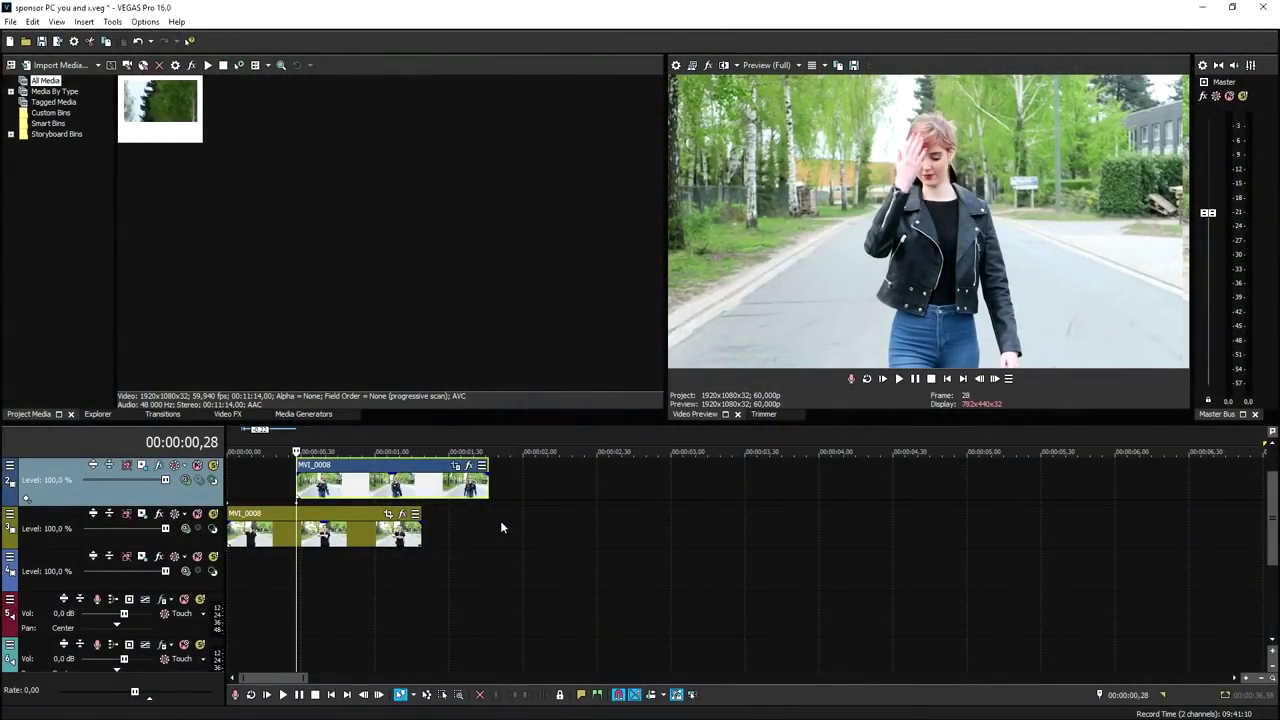
Preview the wipe at frames 73, 30 and 35 to check the woman replacing the man.
{"action": "scroll", "coordinate": [470, 515], "scroll_direction": "up", "scroll_amount": 3}
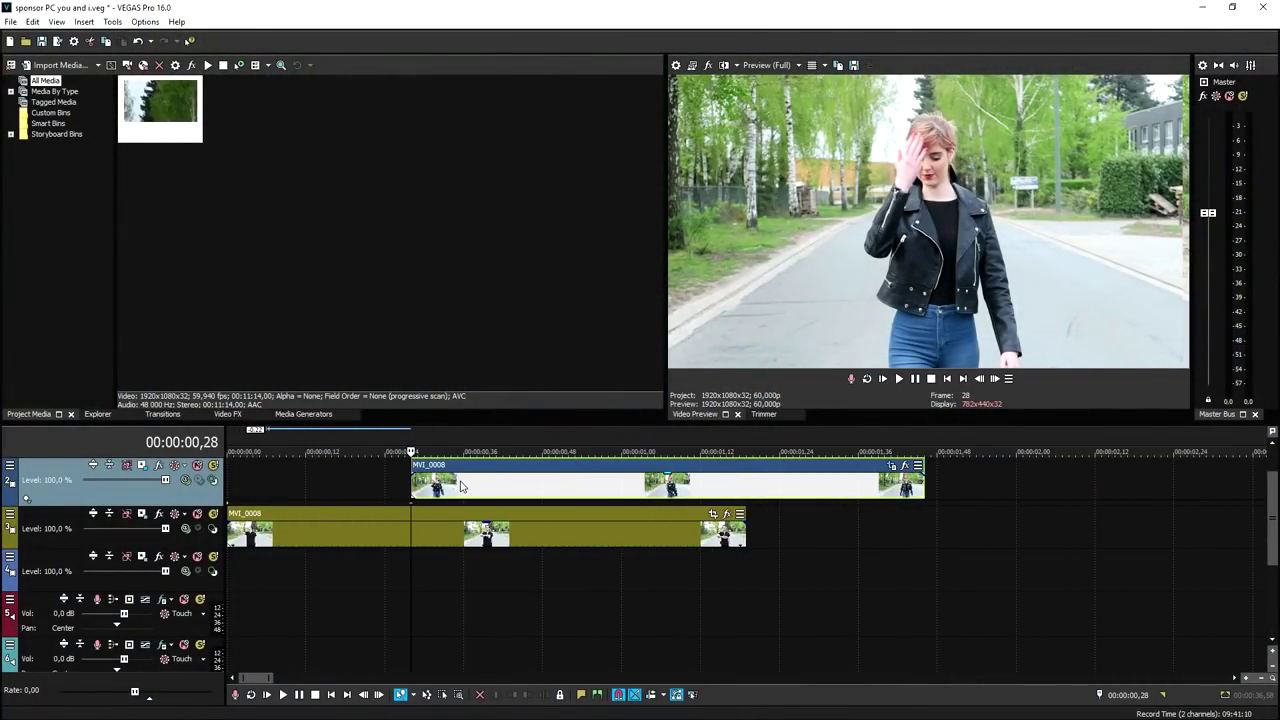
{"action": "left_click", "coordinate": [649, 485]}
{"action": "left_click", "coordinate": [707, 487]}
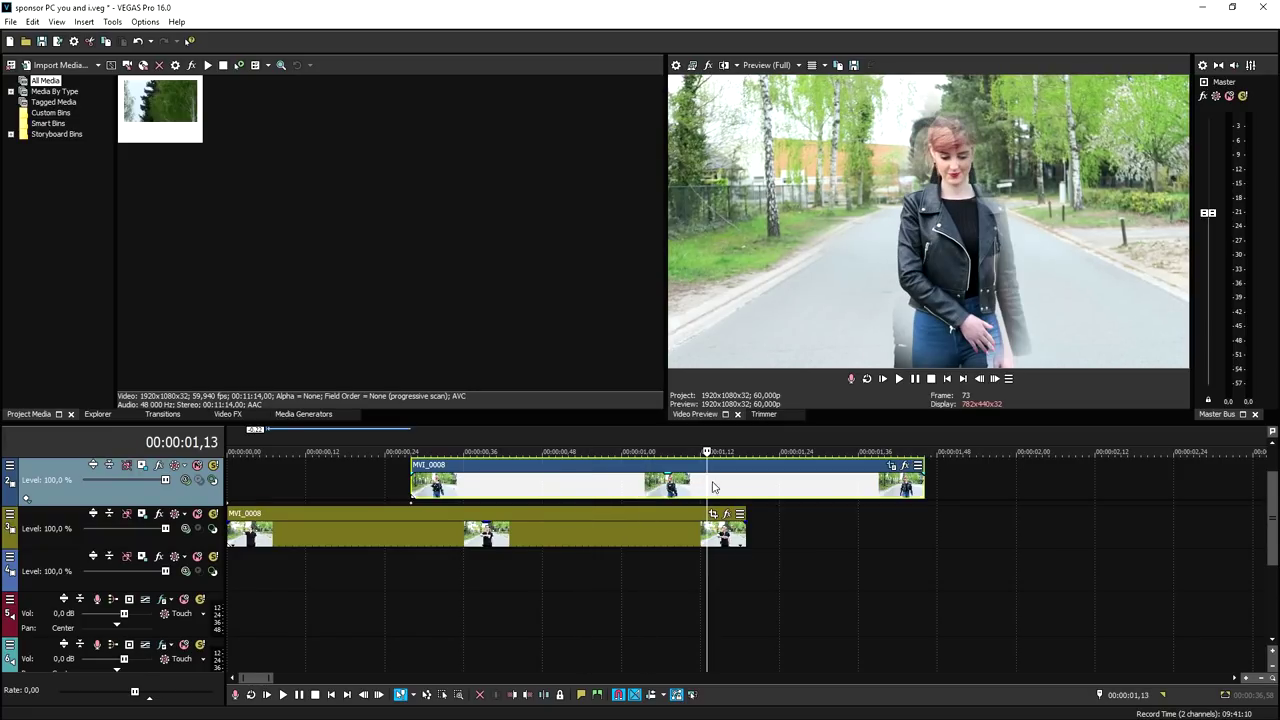
{"action": "left_click", "coordinate": [425, 497]}
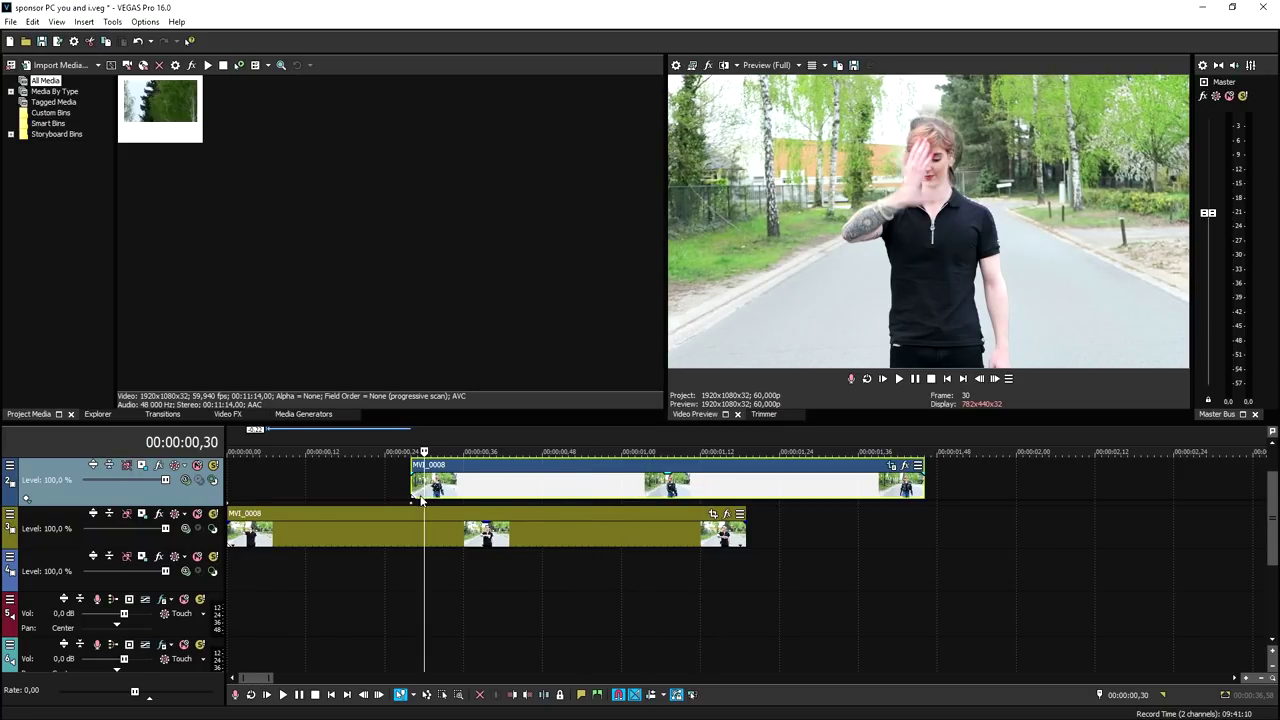
{"action": "left_click", "coordinate": [458, 493]}
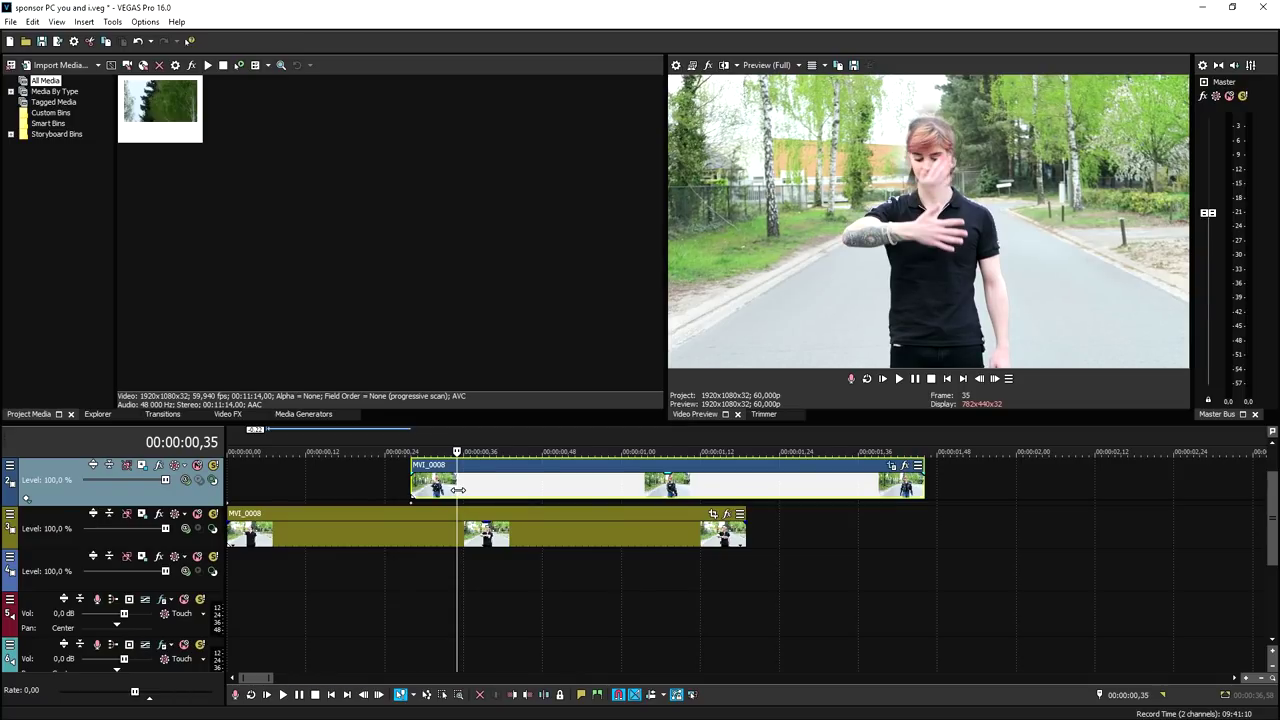